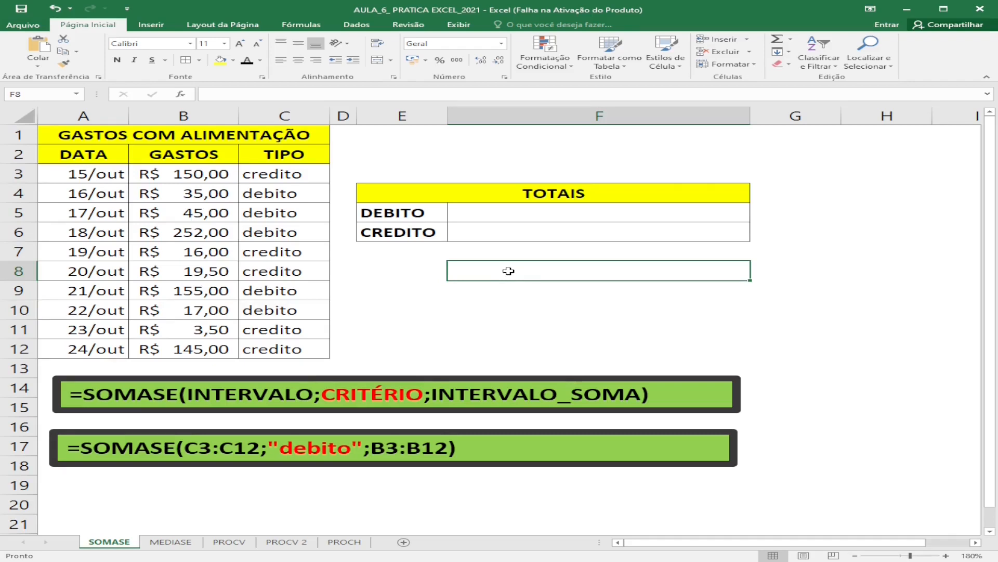
{"action": "left_click", "coordinate": [405, 276]}
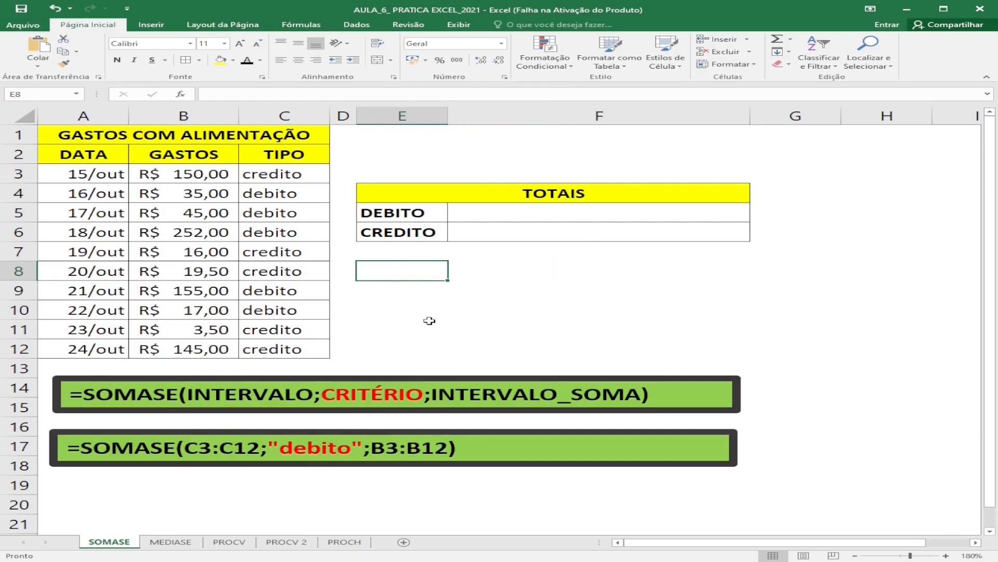
{"action": "left_click_drag", "start_coordinate": [81, 390], "coordinate": [175, 396]}
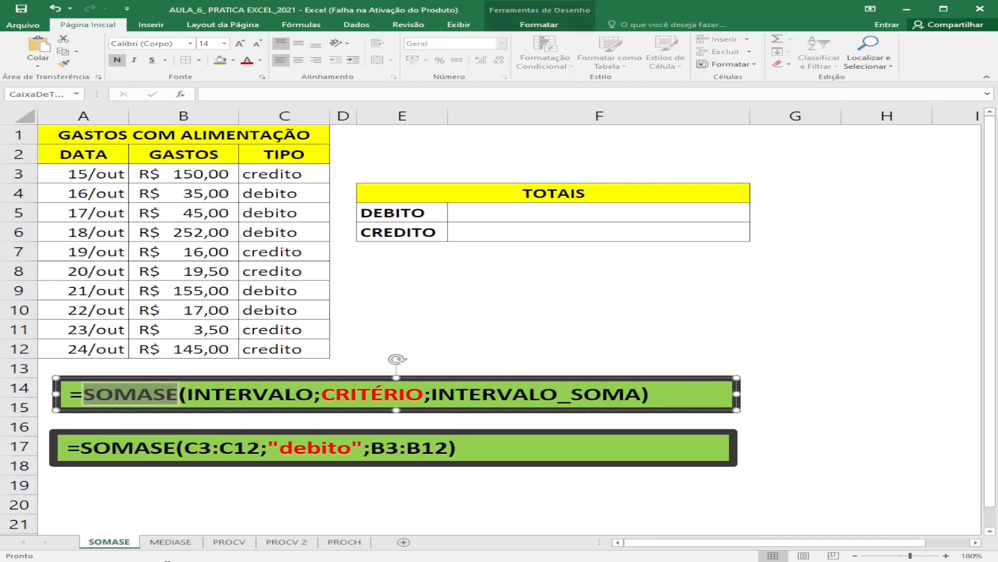
{"action": "left_click", "coordinate": [171, 541]}
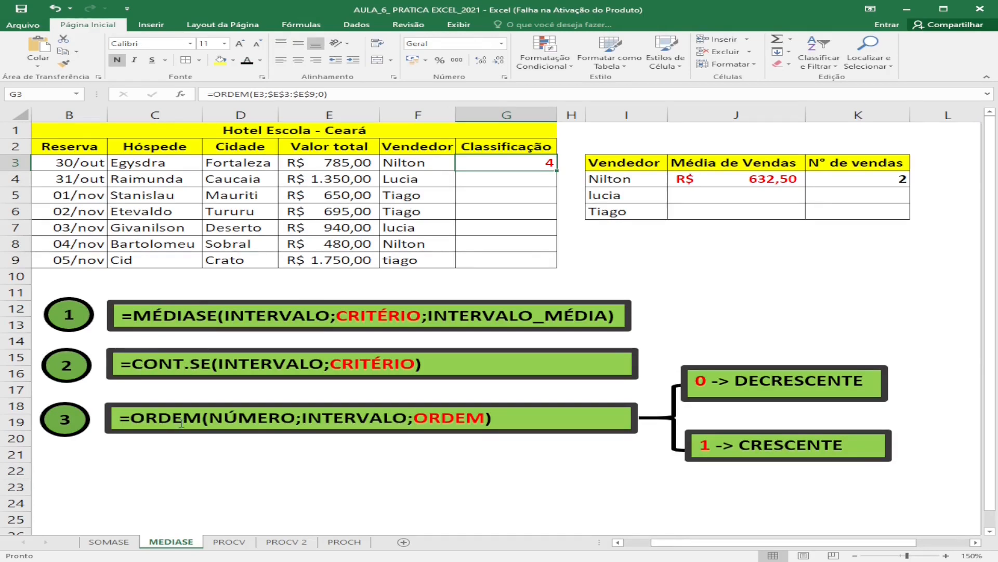
{"action": "left_click", "coordinate": [115, 542]}
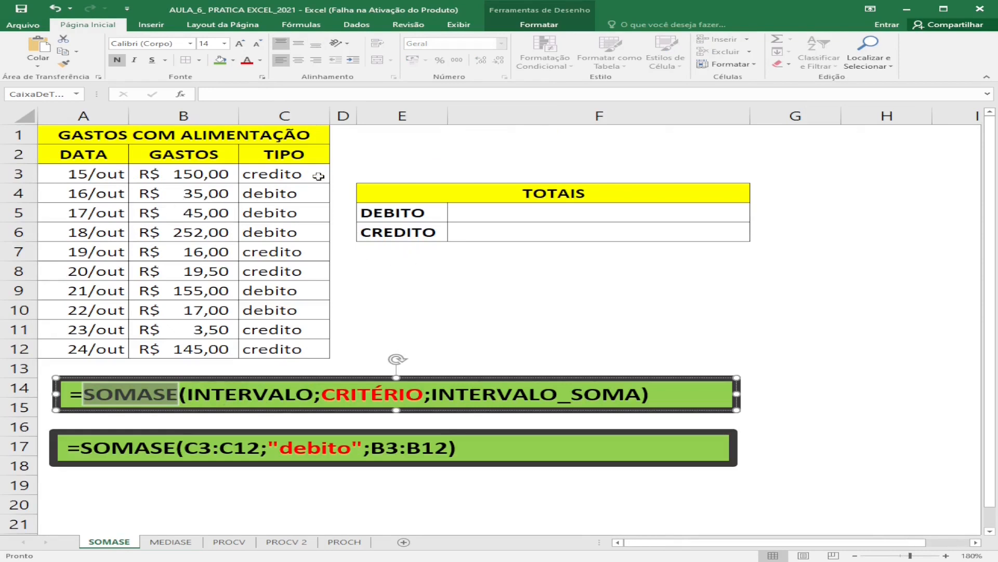
{"action": "left_click", "coordinate": [400, 160]}
Examine the dates, amounts and types in the food expense table and the DEBITO and CREDITO cells of the TOTAIS table
{"action": "left_click", "coordinate": [128, 136]}
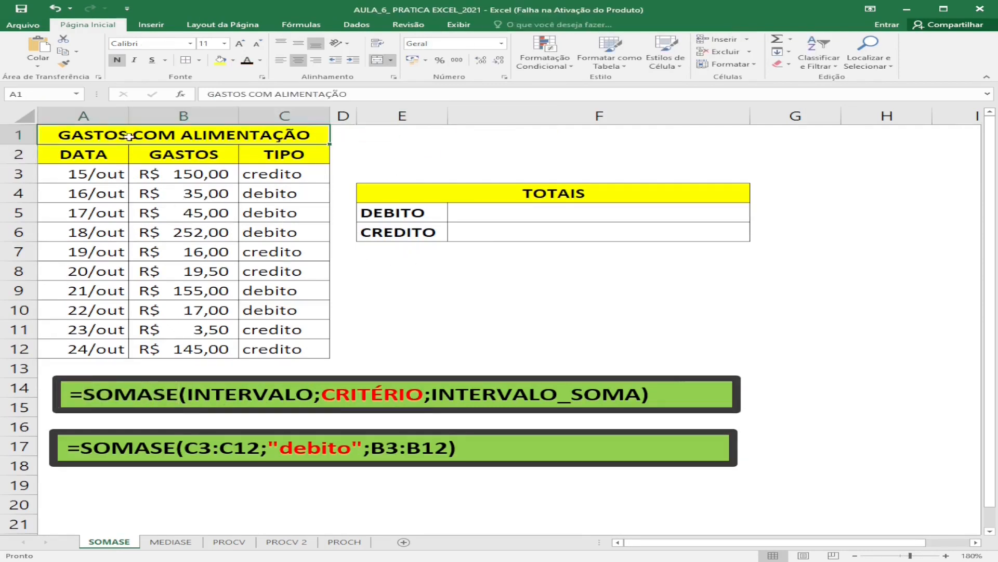
{"action": "left_click_drag", "start_coordinate": [102, 177], "coordinate": [94, 353]}
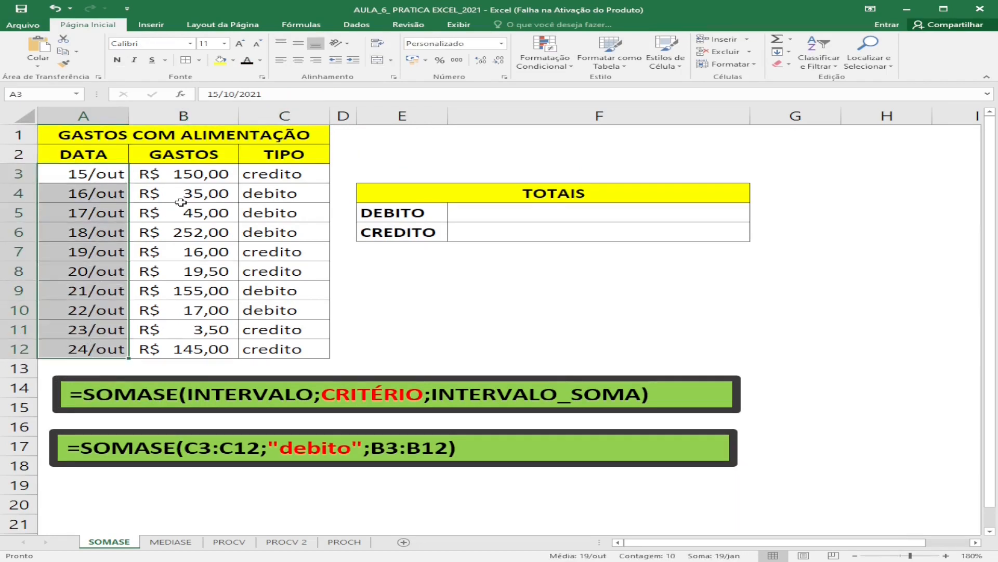
{"action": "left_click", "coordinate": [190, 175]}
{"action": "left_click_drag", "start_coordinate": [190, 175], "coordinate": [194, 323]}
{"action": "left_click", "coordinate": [264, 186]}
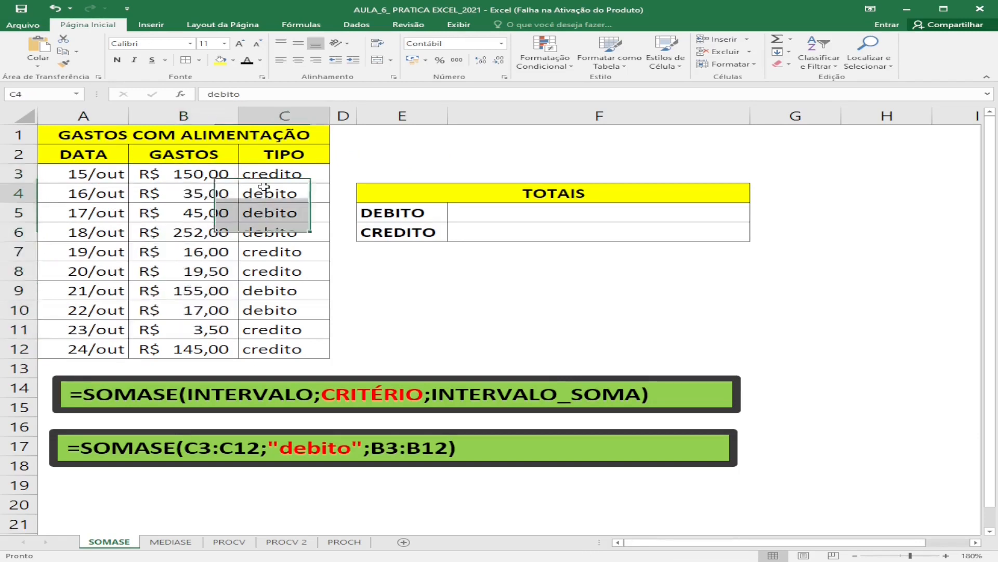
{"action": "left_click", "coordinate": [261, 176]}
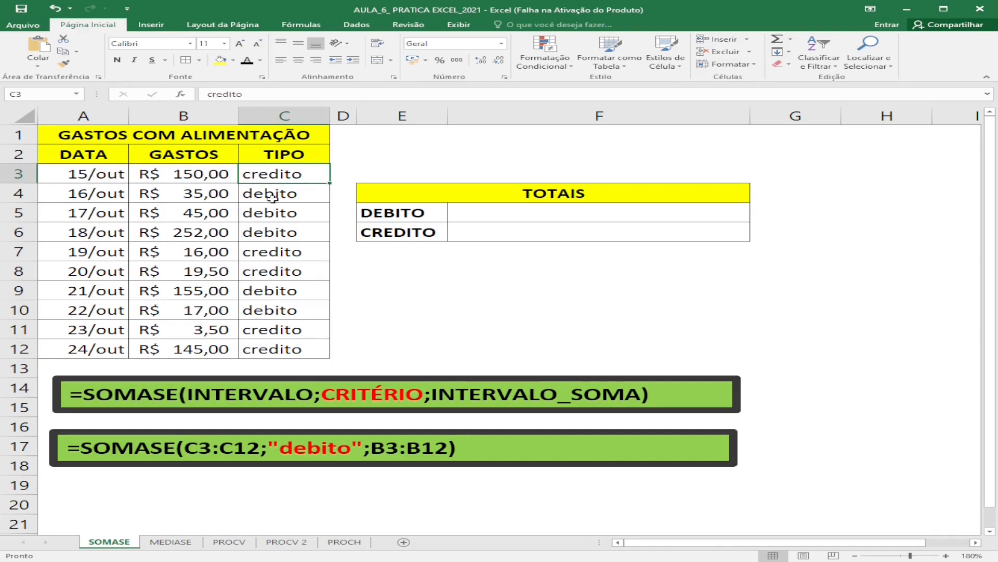
{"action": "left_click", "coordinate": [273, 198]}
{"action": "left_click", "coordinate": [272, 225]}
{"action": "left_click", "coordinate": [462, 214]}
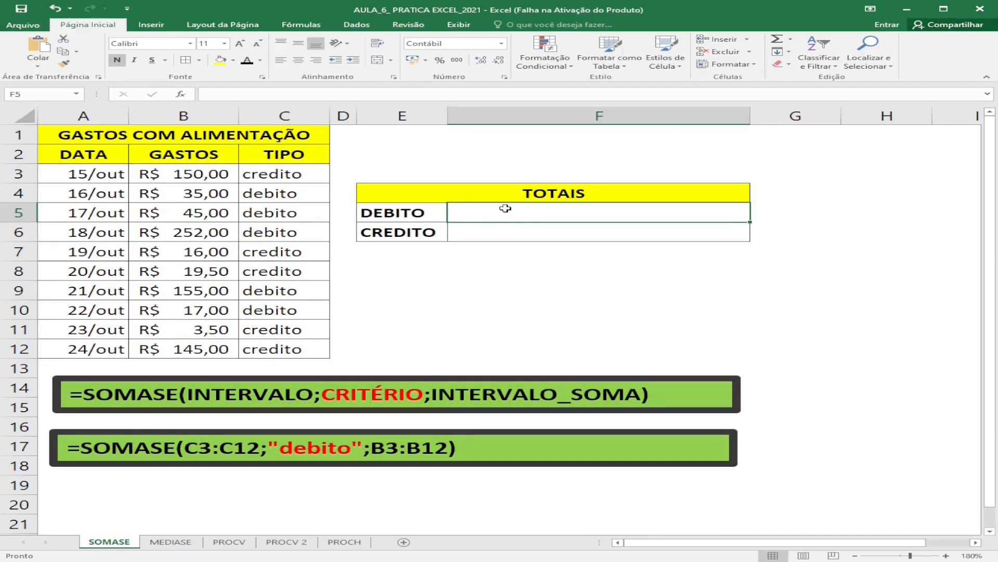
{"action": "left_click", "coordinate": [516, 237]}
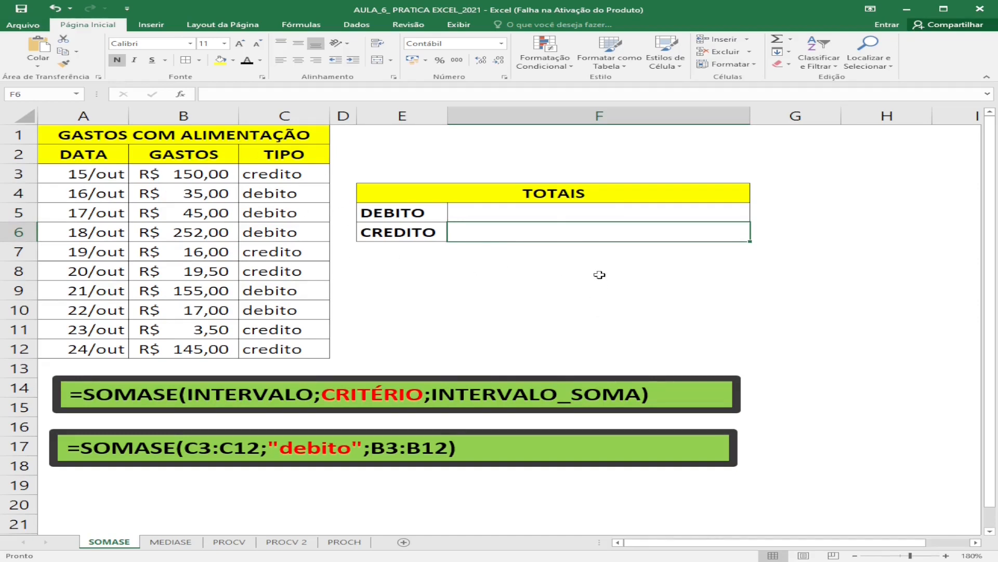
{"action": "left_click", "coordinate": [546, 207]}
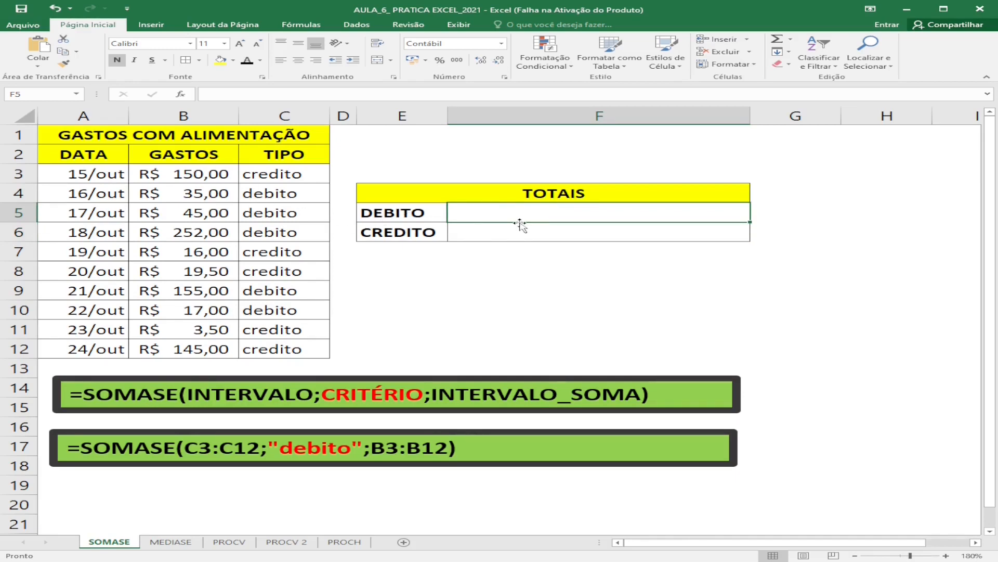
{"action": "left_click", "coordinate": [490, 235]}
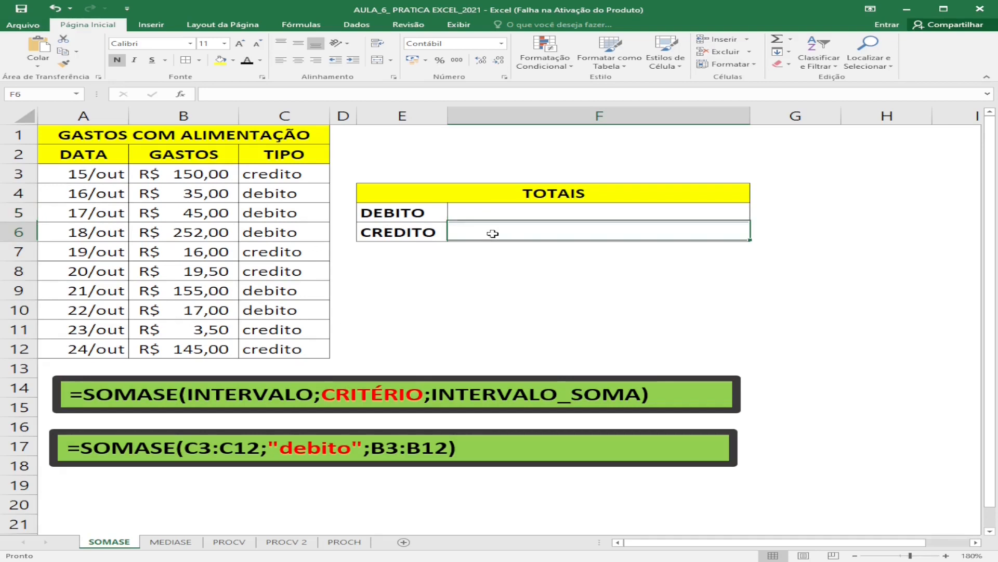
Start a SOMASE formula in the DEBITO total cell F5 with the absolute criteria range $C$3:$C$12
{"action": "left_click", "coordinate": [491, 212]}
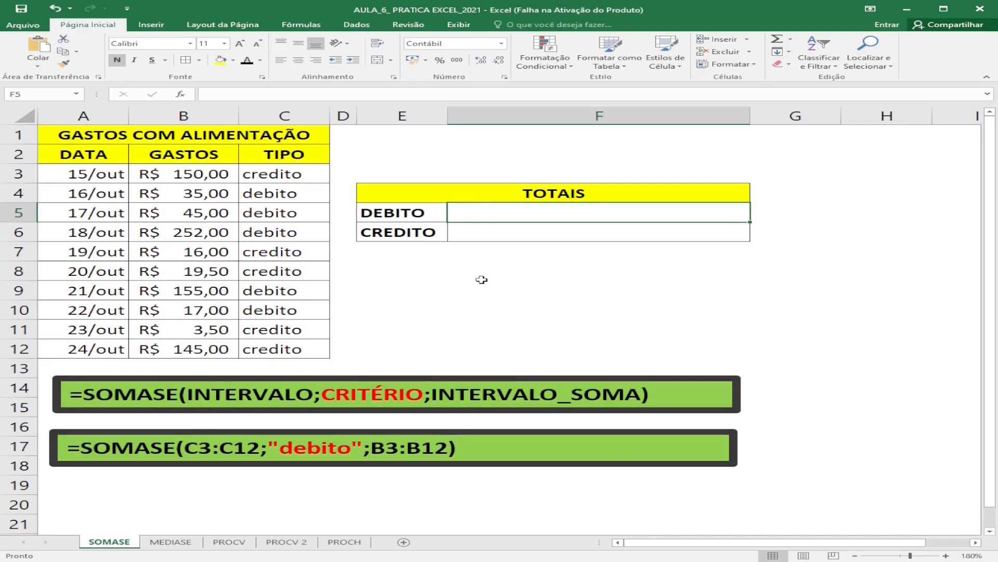
{"action": "type", "text": "="}
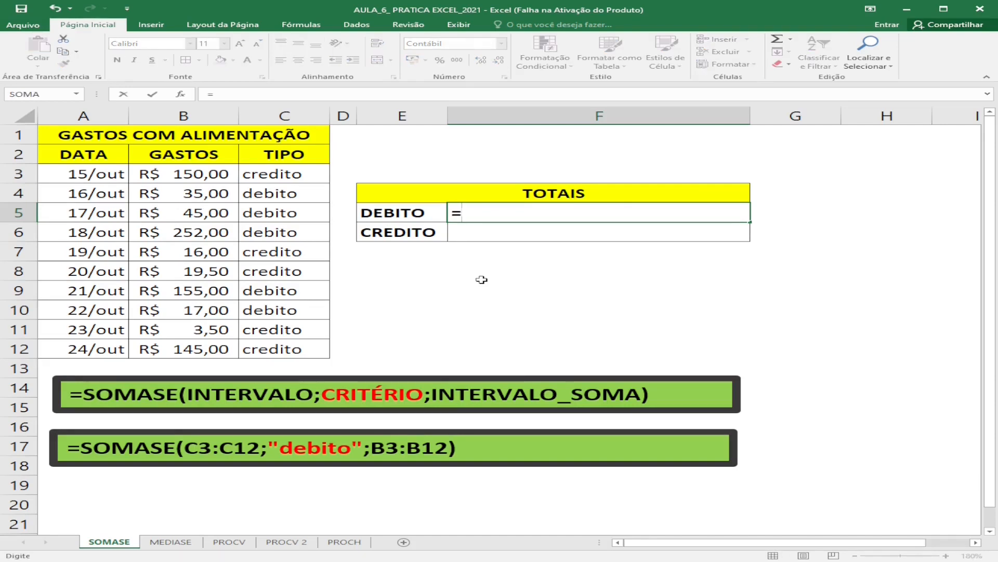
{"action": "type", "text": "SOMASE("}
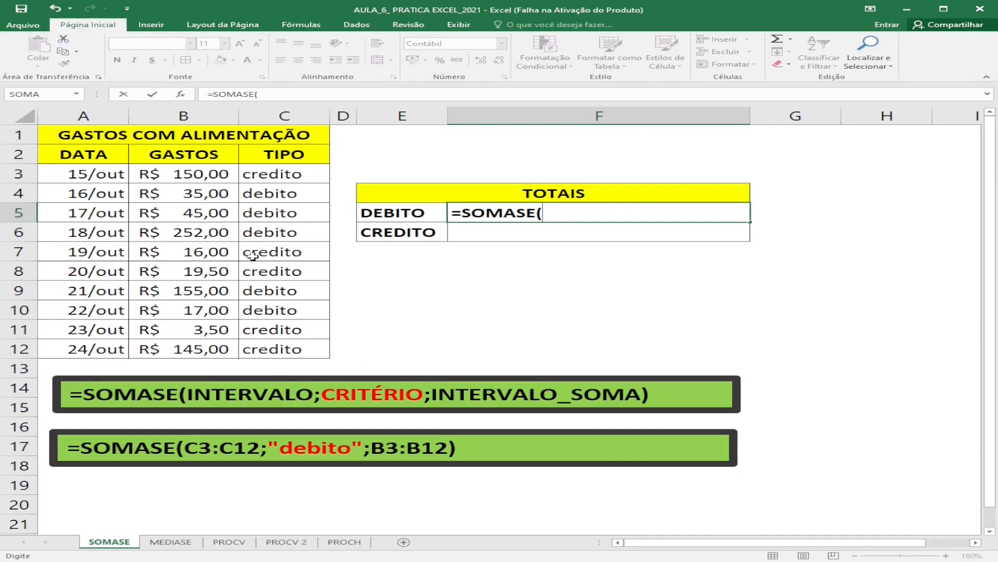
{"action": "left_click", "coordinate": [273, 176]}
{"action": "left_click_drag", "start_coordinate": [273, 176], "coordinate": [269, 343]}
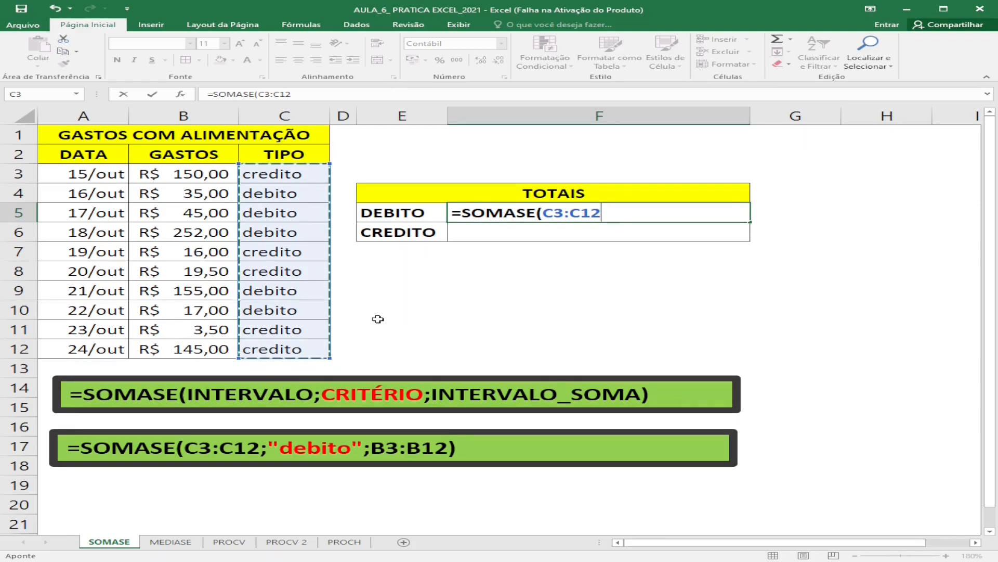
{"action": "key", "text": "F4"}
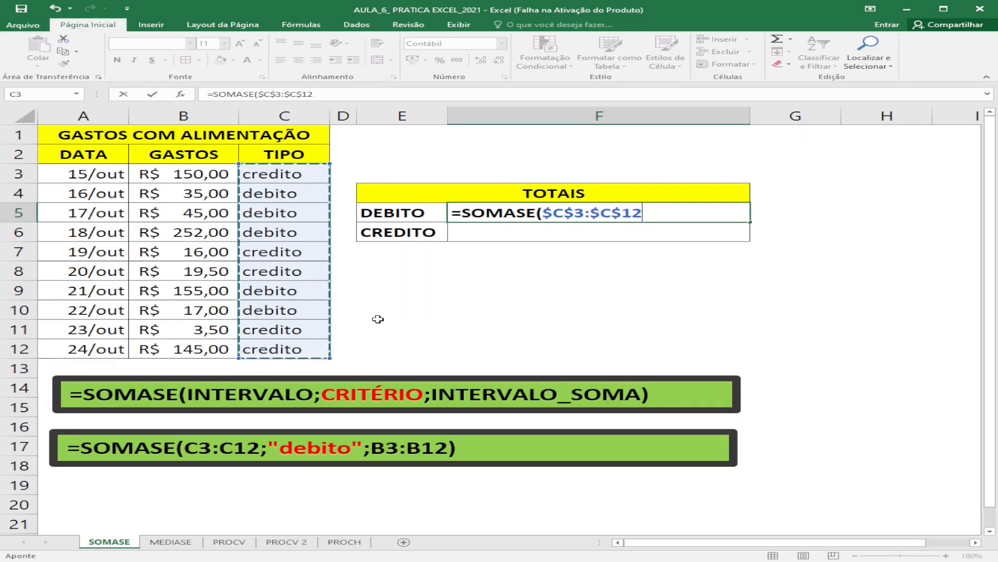
{"action": "type", "text": ";"}
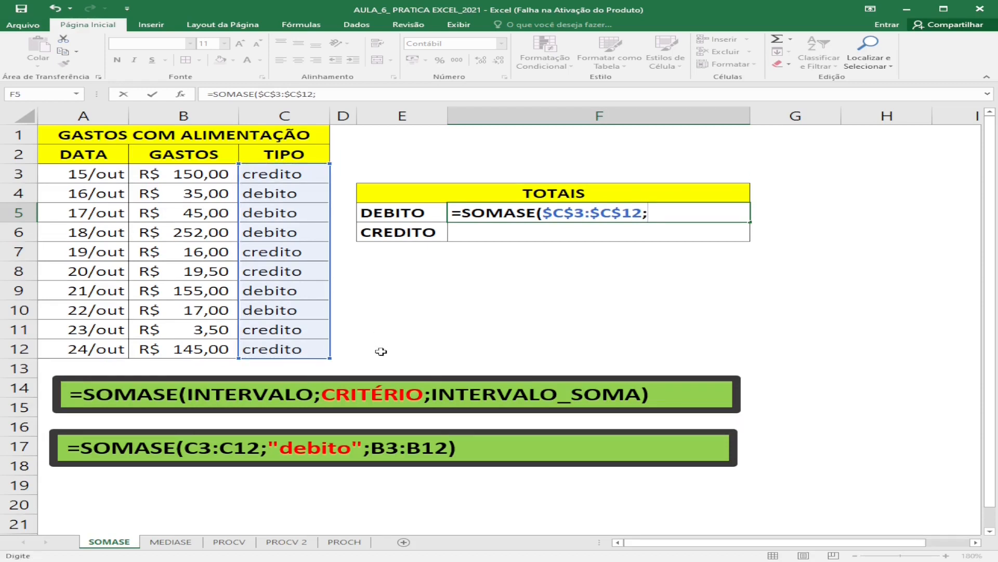
Complete the F5 formula with the criterion "DEBITO" and the absolute sum range $B$3:$B$12
{"action": "type", "text": "\"DEBITO\";"}
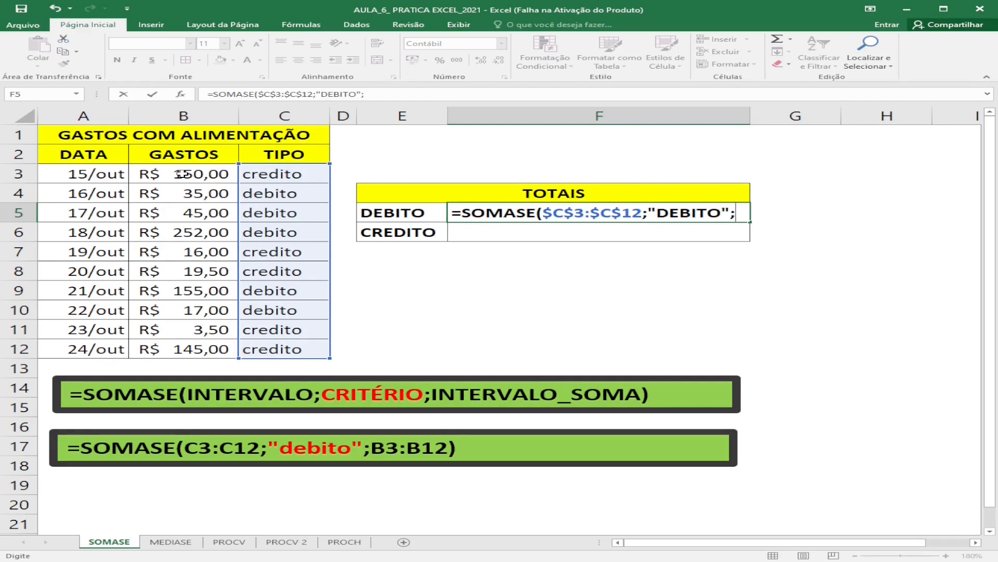
{"action": "left_click_drag", "start_coordinate": [181, 174], "coordinate": [172, 346]}
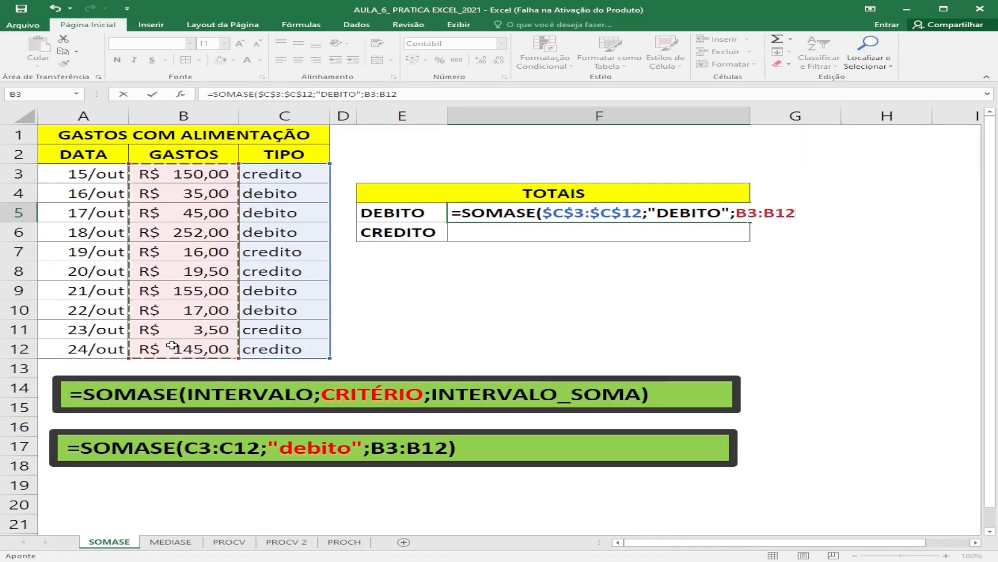
{"action": "key", "text": "F4"}
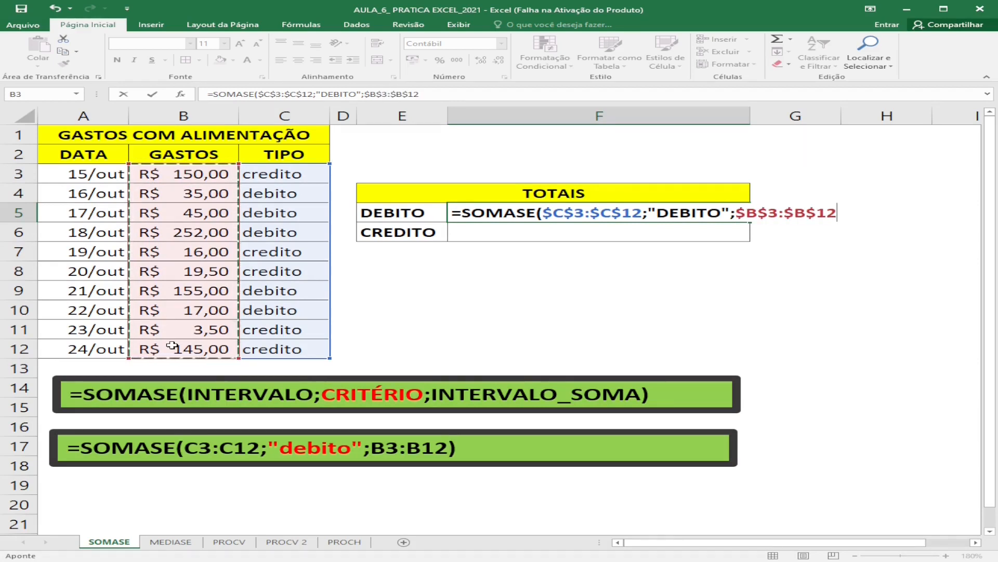
{"action": "type", "text": ")"}
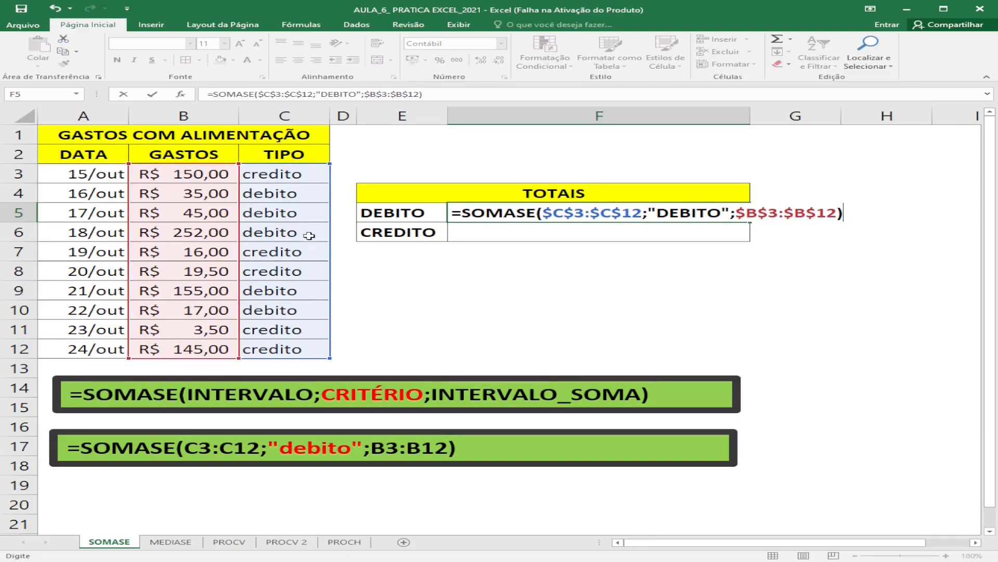
{"action": "key", "text": "Return"}
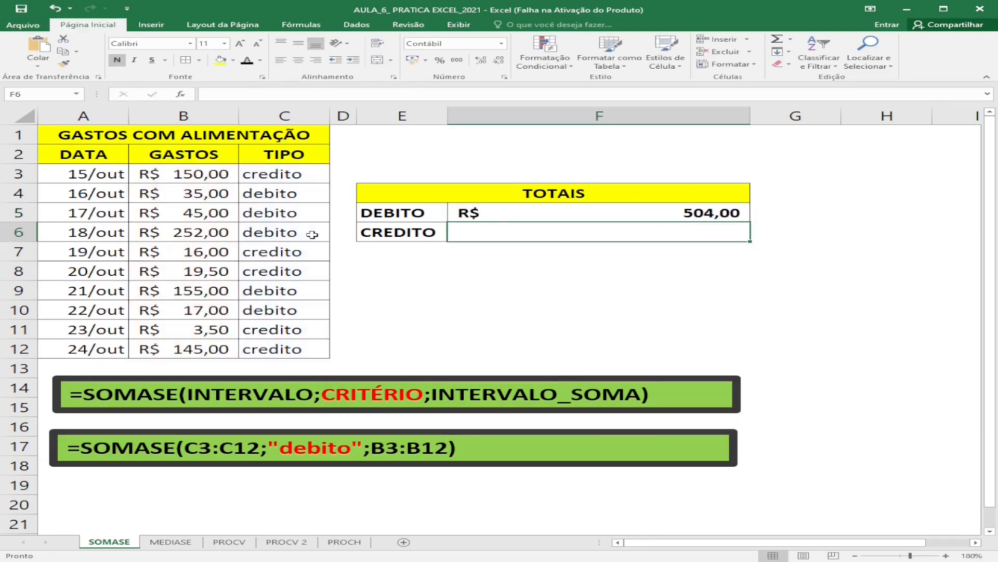
Check the DEBITO total in F5 against the debito expenses in rows 4 to 6 and 9 to 10
{"action": "left_click", "coordinate": [515, 212]}
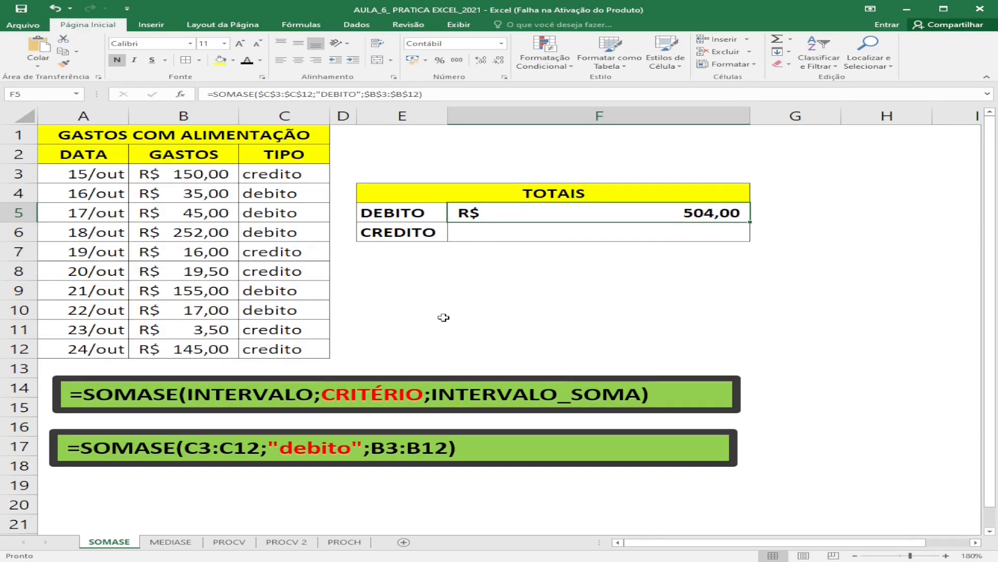
{"action": "left_click_drag", "start_coordinate": [166, 189], "coordinate": [254, 225]}
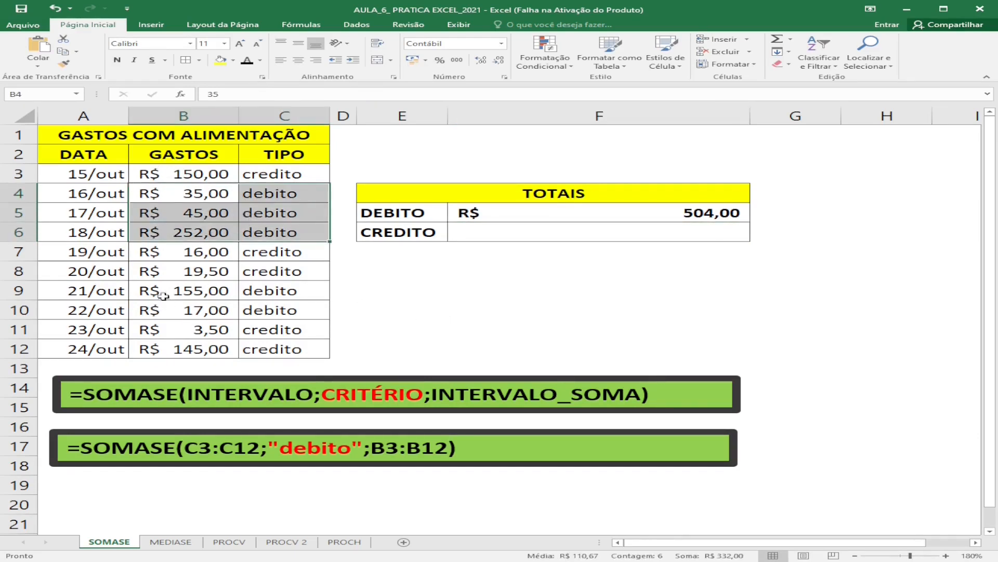
{"action": "left_click", "coordinate": [183, 297]}
{"action": "left_click_drag", "start_coordinate": [189, 303], "coordinate": [253, 312]}
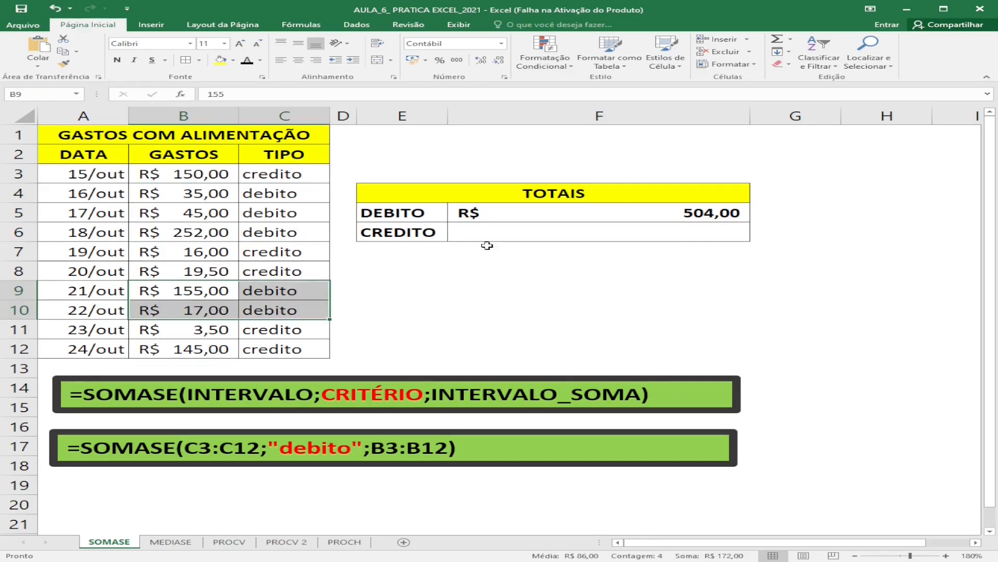
{"action": "left_click", "coordinate": [534, 219]}
{"action": "left_click", "coordinate": [564, 232]}
Replace the "DEBITO" text criterion in the F5 formula with a reference to cell E5
{"action": "left_click", "coordinate": [567, 215]}
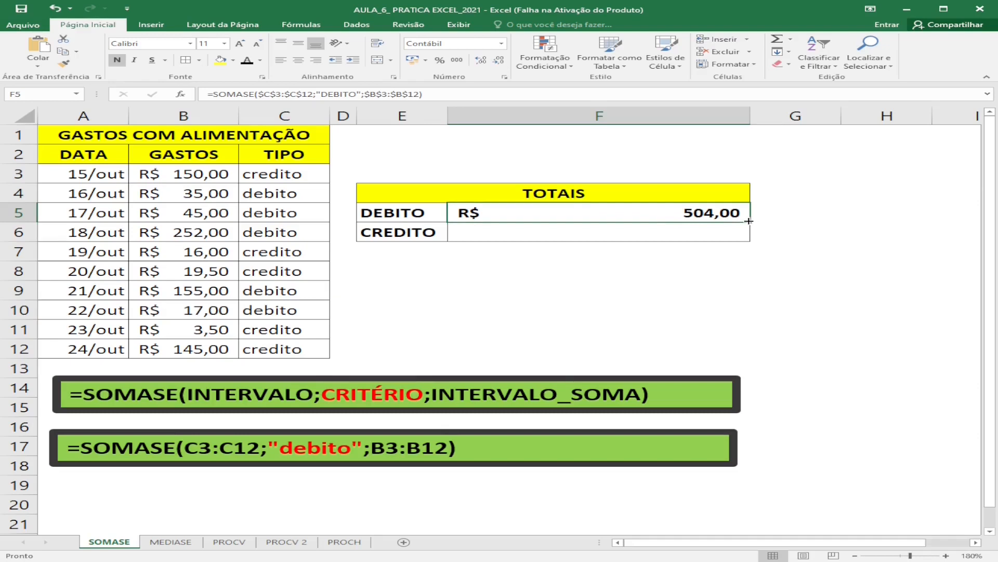
{"action": "double_click", "coordinate": [643, 211]}
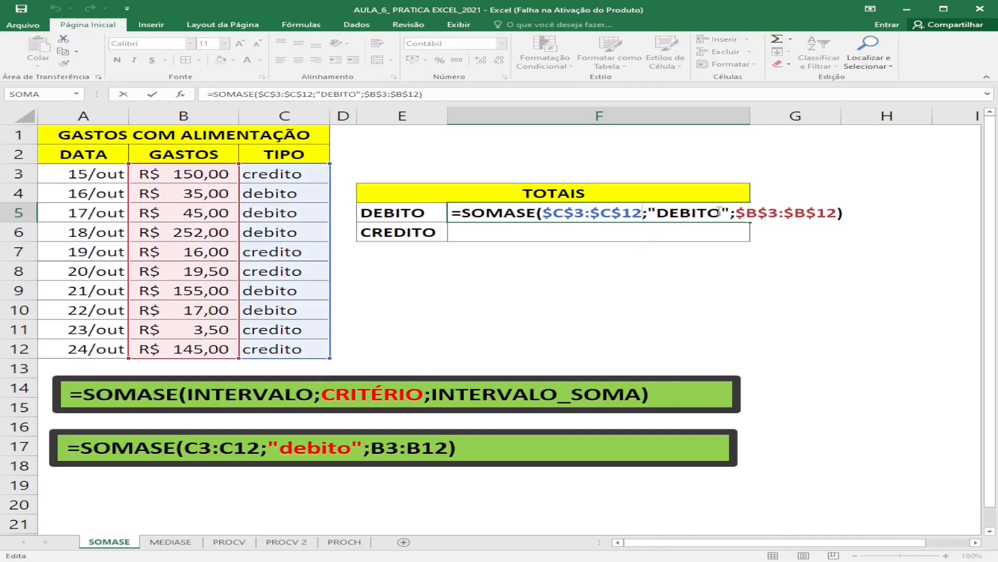
{"action": "left_click_drag", "start_coordinate": [729, 212], "coordinate": [653, 214]}
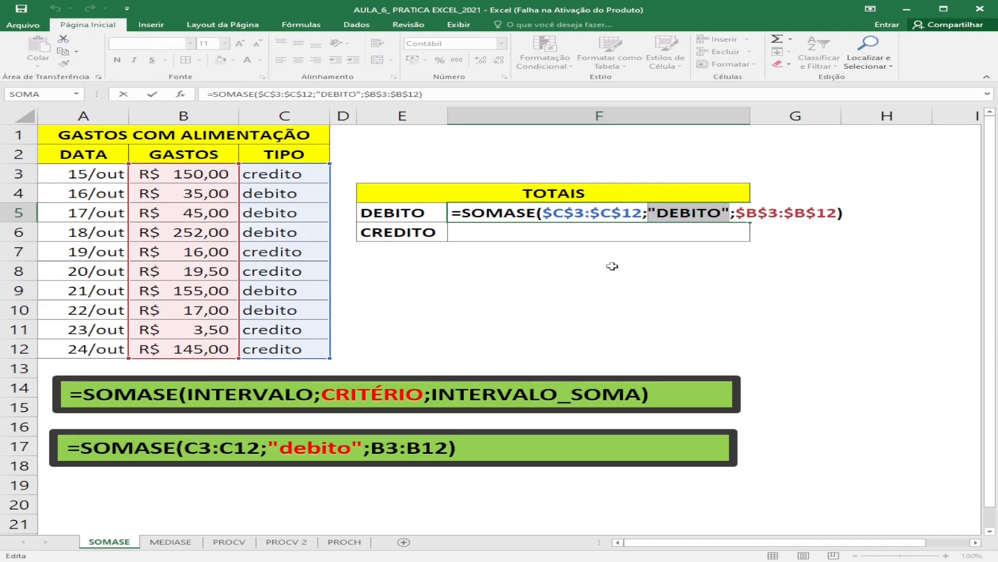
{"action": "key", "text": "Delete"}
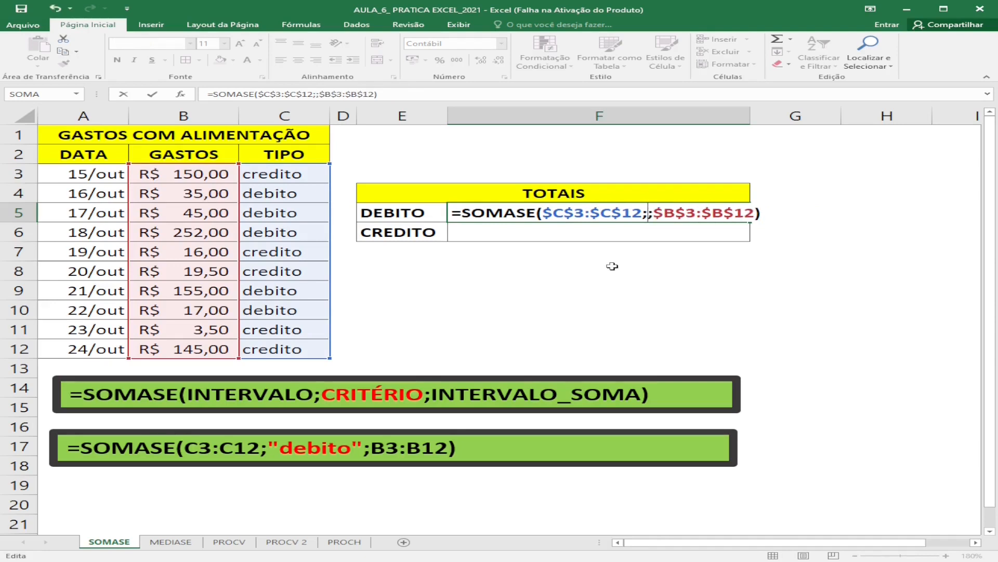
{"action": "left_click", "coordinate": [398, 214]}
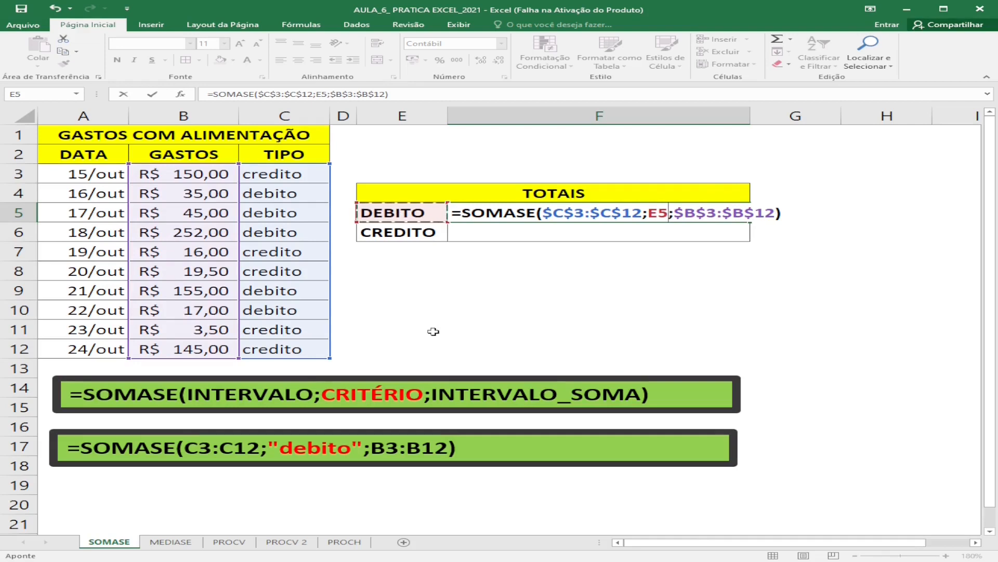
{"action": "key", "text": "Return"}
Confirm the F5 formula and copy it down to the CREDITO total cell F6
{"action": "left_click", "coordinate": [650, 215]}
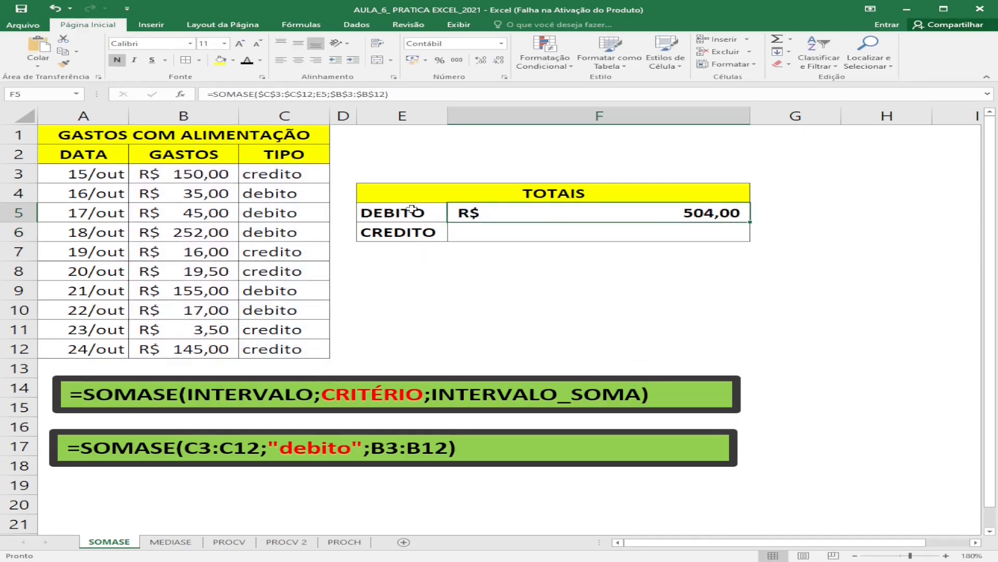
{"action": "left_click_drag", "start_coordinate": [749, 222], "coordinate": [750, 241]}
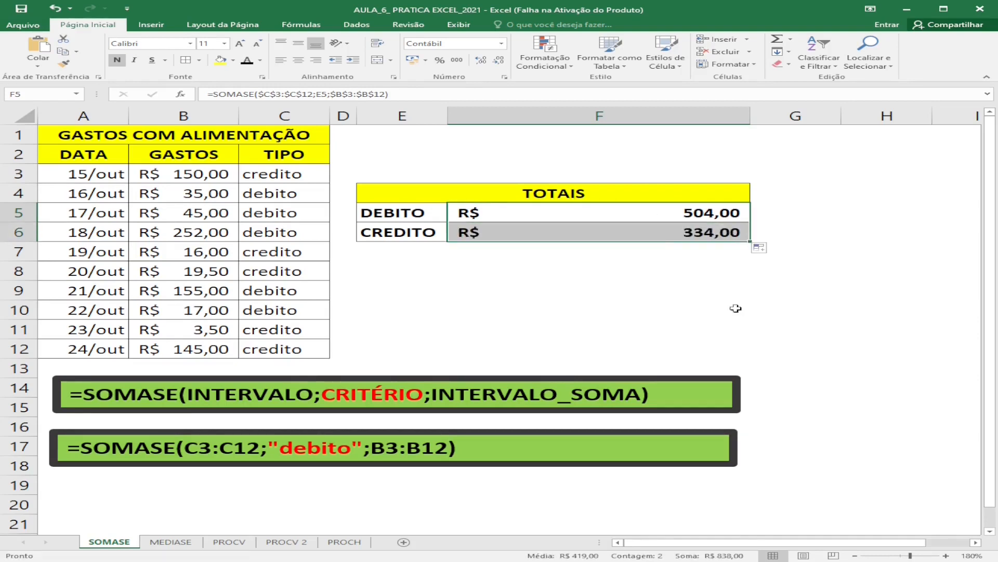
Check the criterion reference in the copied SOMASE formula in the CREDITO total cell F6
{"action": "left_click", "coordinate": [654, 234]}
{"action": "double_click", "coordinate": [579, 234]}
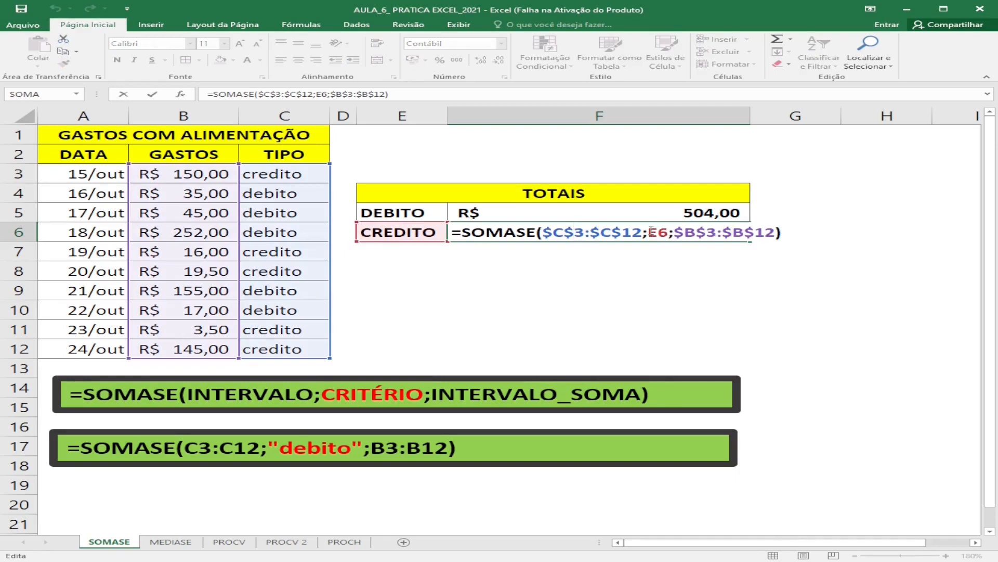
{"action": "left_click_drag", "start_coordinate": [650, 229], "coordinate": [669, 232]}
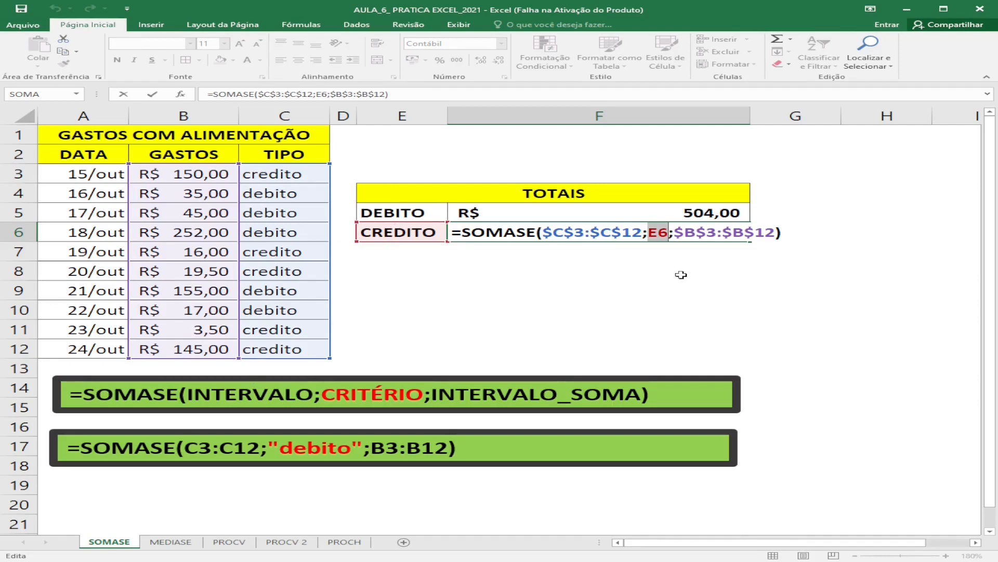
{"action": "left_click", "coordinate": [824, 214]}
{"action": "key", "text": "Escape"}
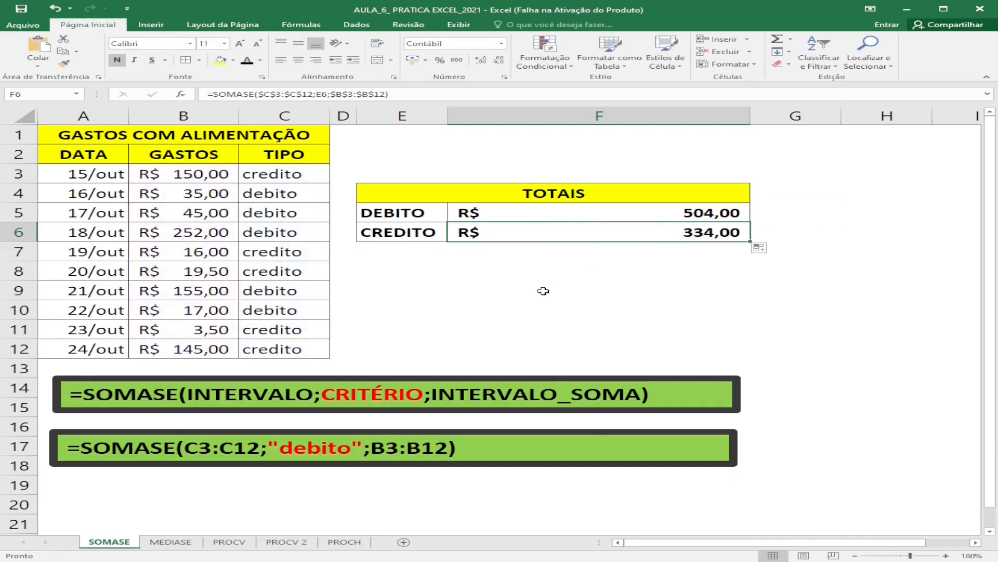
{"action": "double_click", "coordinate": [519, 231]}
{"action": "key", "text": "Escape"}
Open the MEDIASE sheet and review the Hotel Escola table's columns from Reserva to Vendedor
{"action": "left_click", "coordinate": [171, 543]}
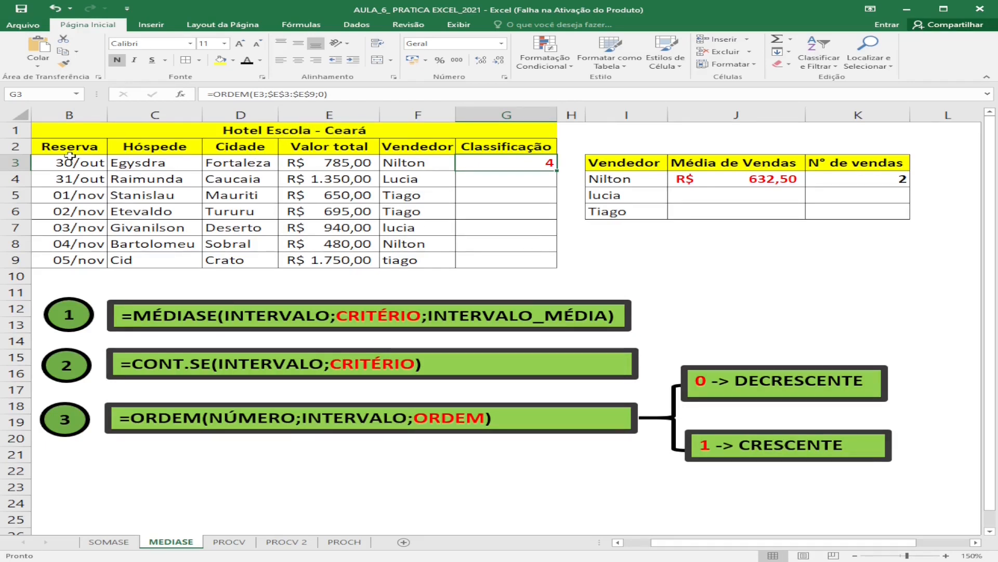
{"action": "left_click_drag", "start_coordinate": [73, 160], "coordinate": [76, 251]}
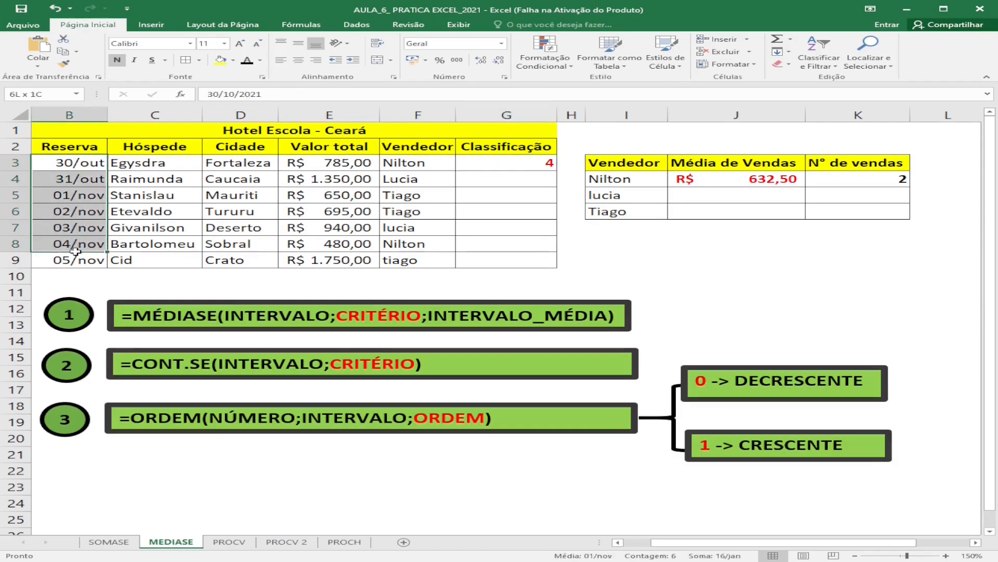
{"action": "left_click_drag", "start_coordinate": [155, 163], "coordinate": [159, 241]}
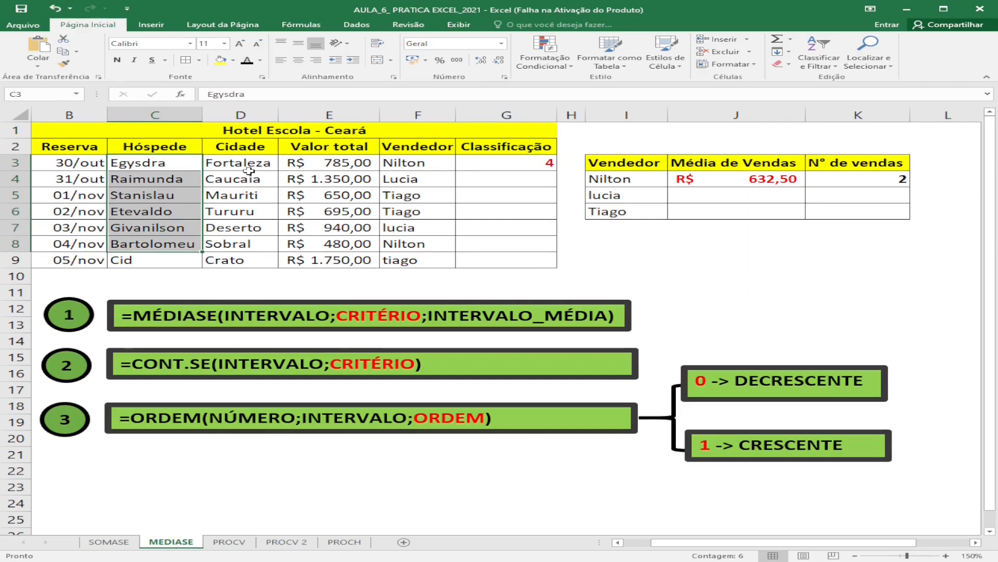
{"action": "left_click_drag", "start_coordinate": [249, 169], "coordinate": [245, 242]}
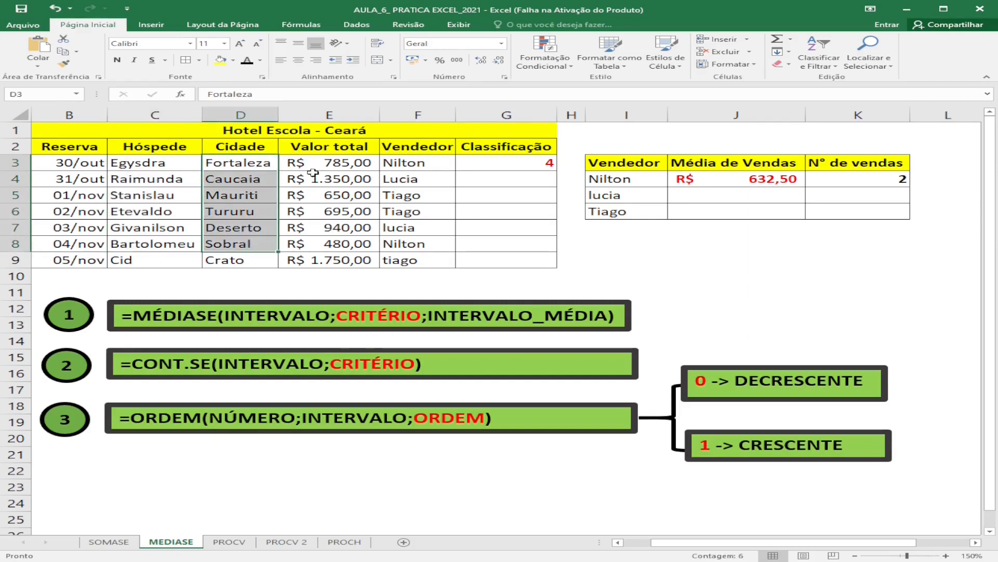
{"action": "left_click_drag", "start_coordinate": [315, 165], "coordinate": [317, 244]}
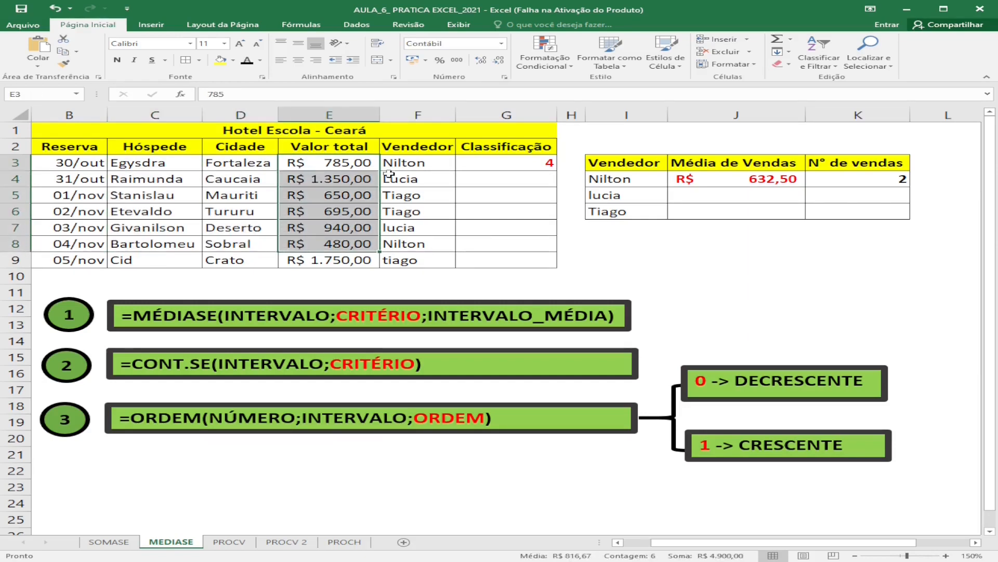
{"action": "left_click_drag", "start_coordinate": [417, 157], "coordinate": [415, 255]}
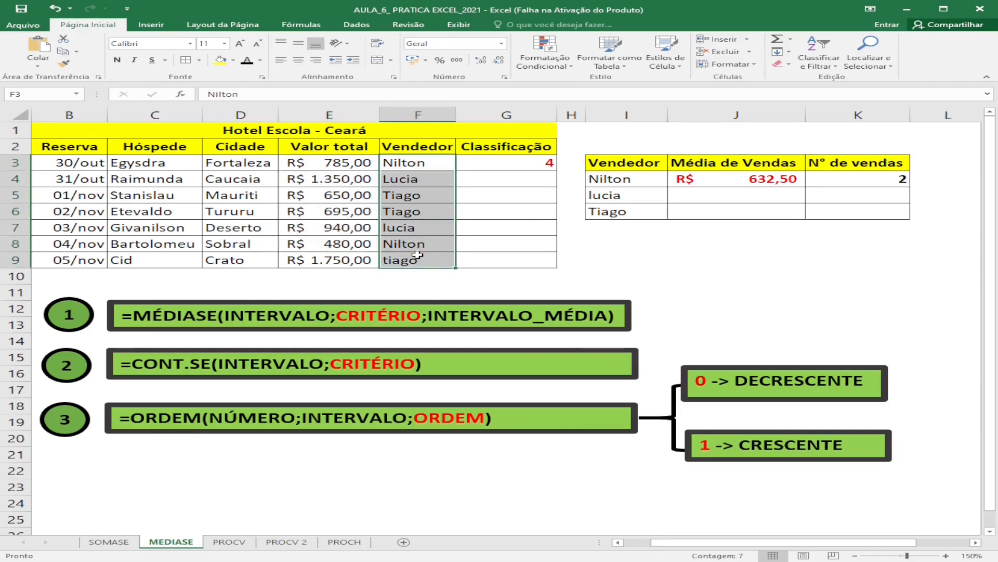
{"action": "left_click", "coordinate": [516, 193]}
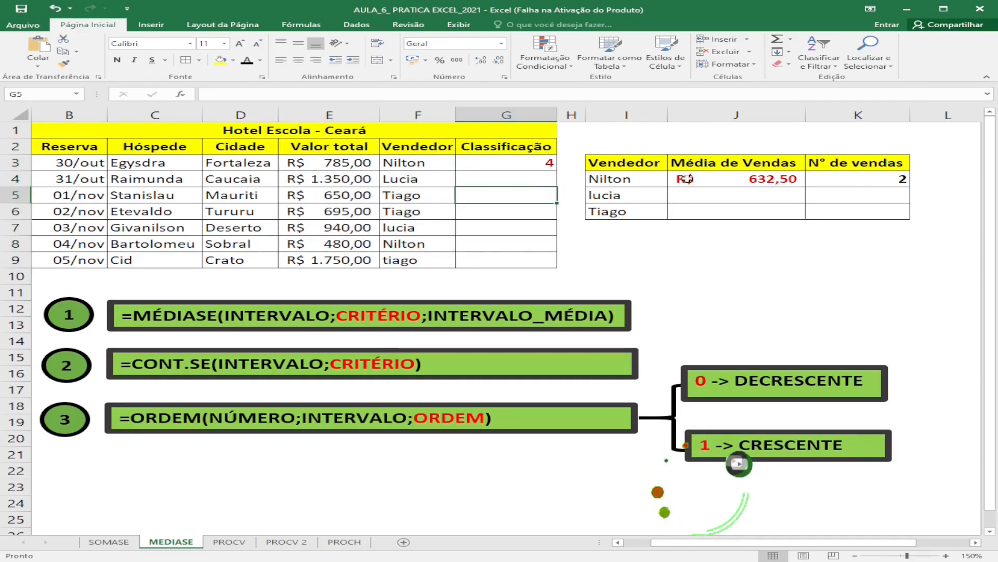
Review the cells of the Média de Vendas, N° de vendas and Classificação columns
{"action": "left_click", "coordinate": [734, 179]}
{"action": "left_click", "coordinate": [828, 180]}
{"action": "left_click", "coordinate": [498, 166]}
{"action": "left_click_drag", "start_coordinate": [498, 166], "coordinate": [499, 259]}
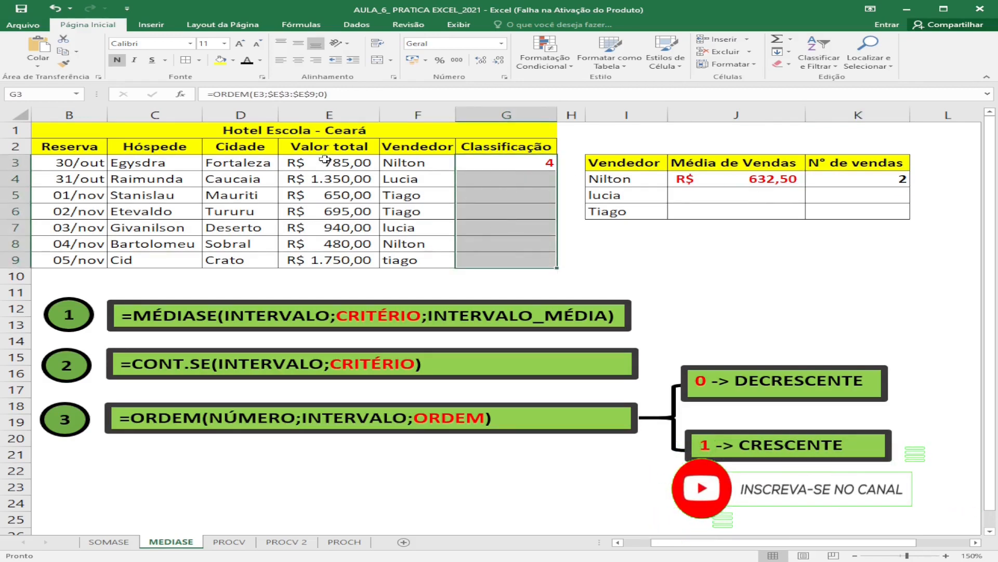
{"action": "left_click_drag", "start_coordinate": [507, 169], "coordinate": [517, 260]}
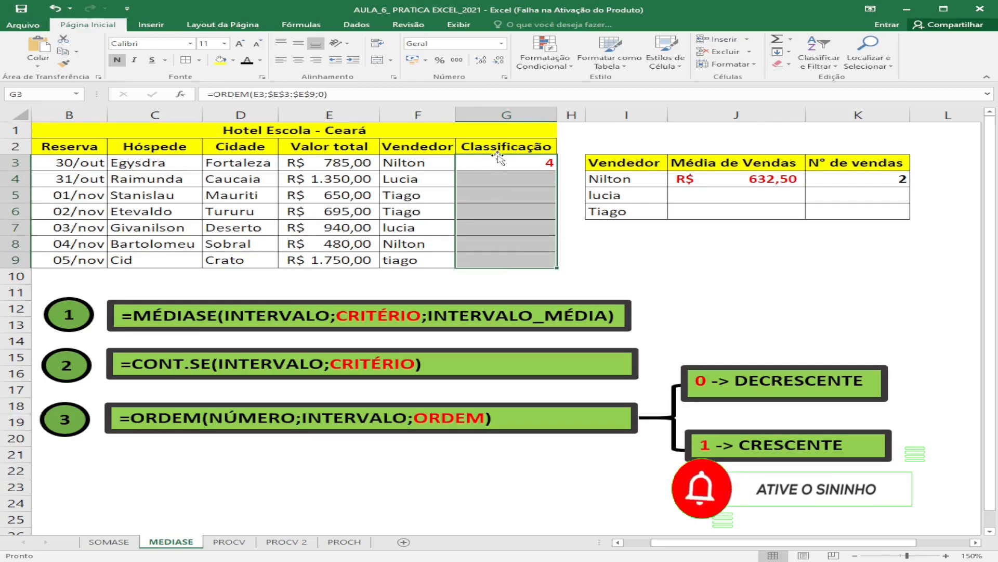
{"action": "left_click", "coordinate": [723, 178]}
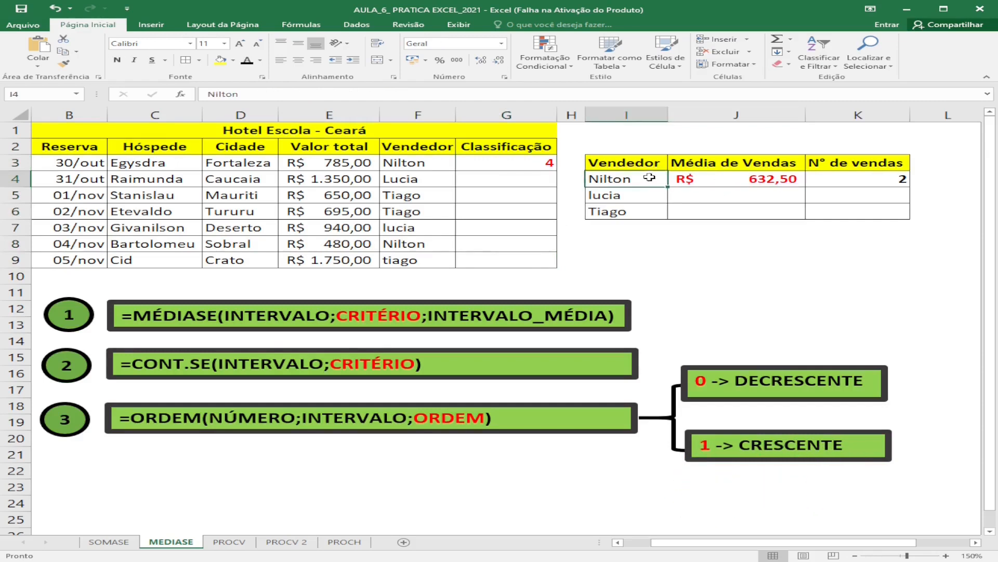
{"action": "left_click", "coordinate": [700, 197]}
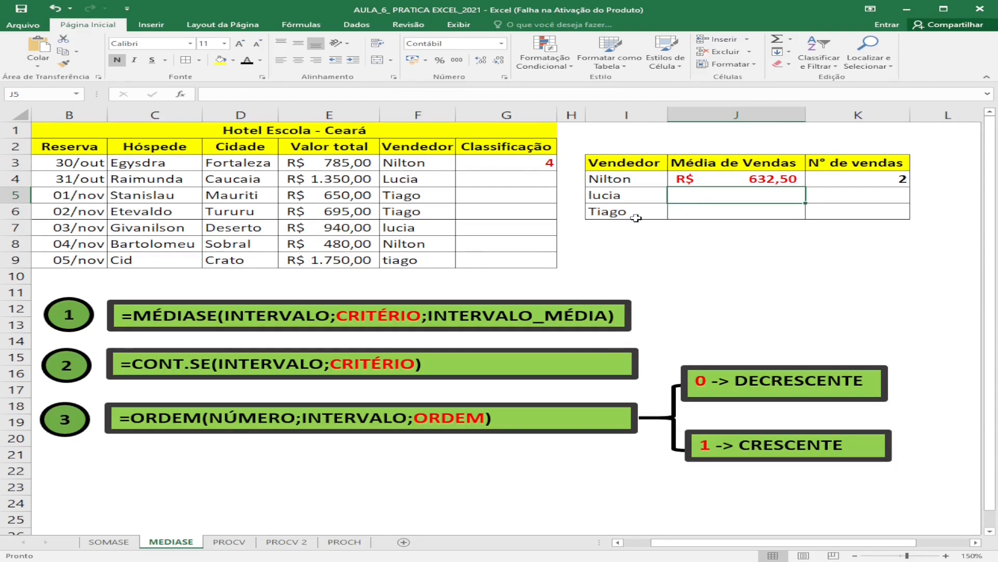
{"action": "left_click", "coordinate": [713, 215]}
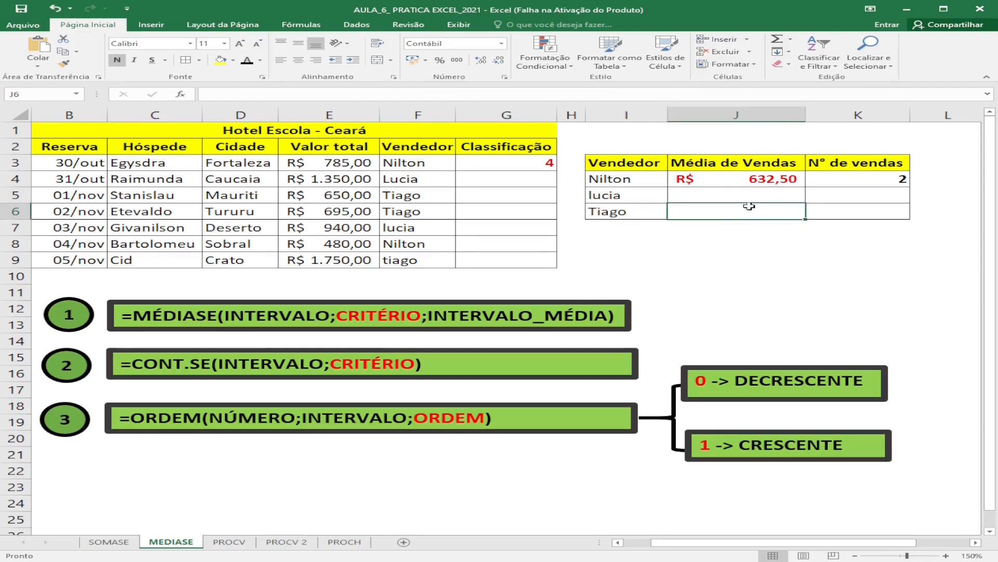
{"action": "left_click", "coordinate": [837, 179]}
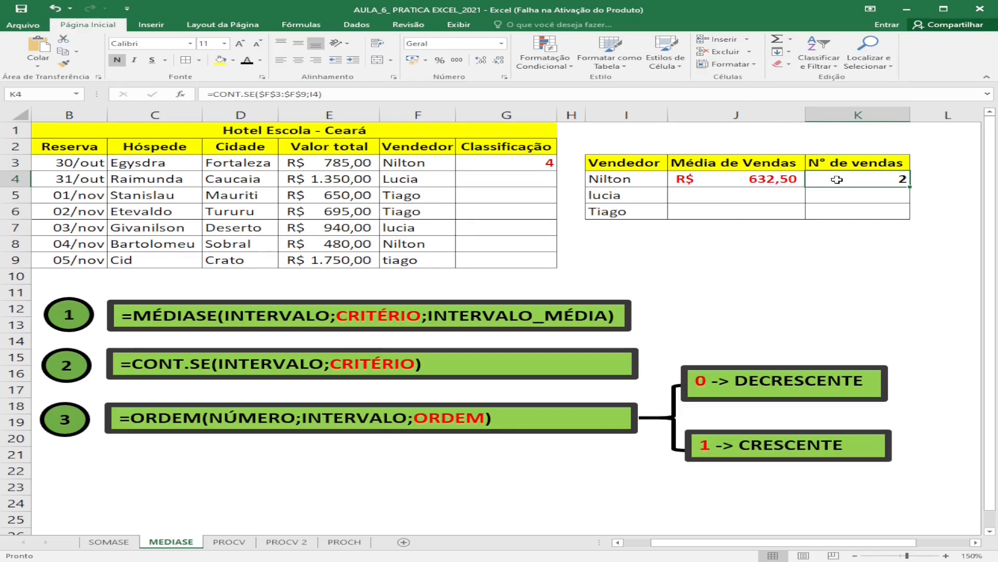
Replace the content of the Média de Vendas cell J4 with a MÉDIASE formula starting with the absolute criteria range $F$3:$F$9
{"action": "left_click", "coordinate": [746, 176]}
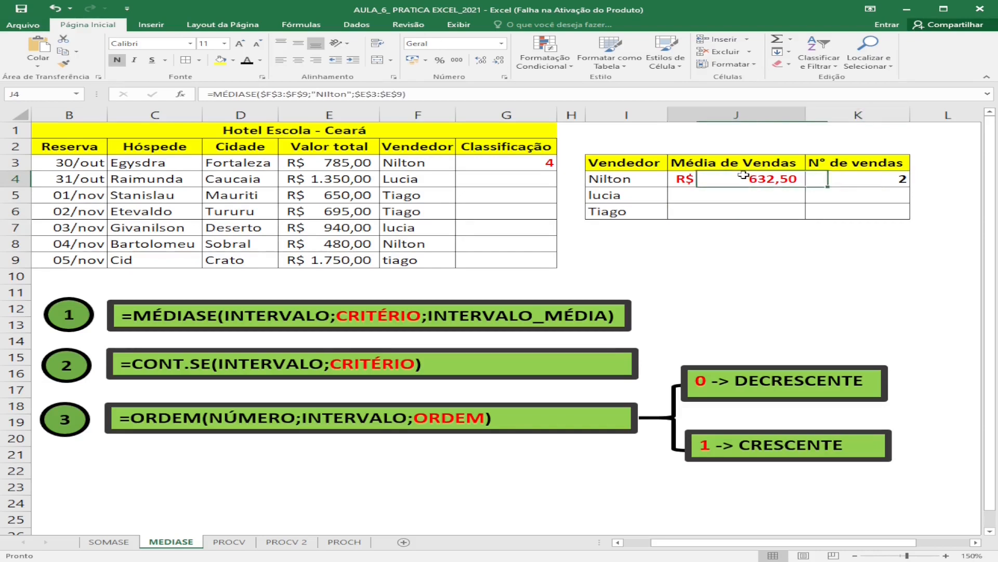
{"action": "type", "text": "="}
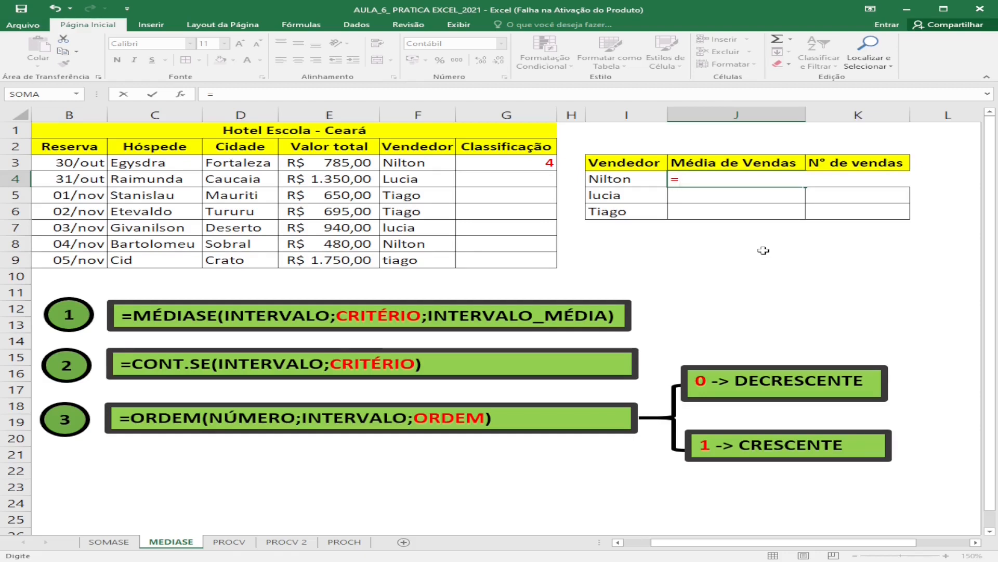
{"action": "type", "text": "MÉDIASE"}
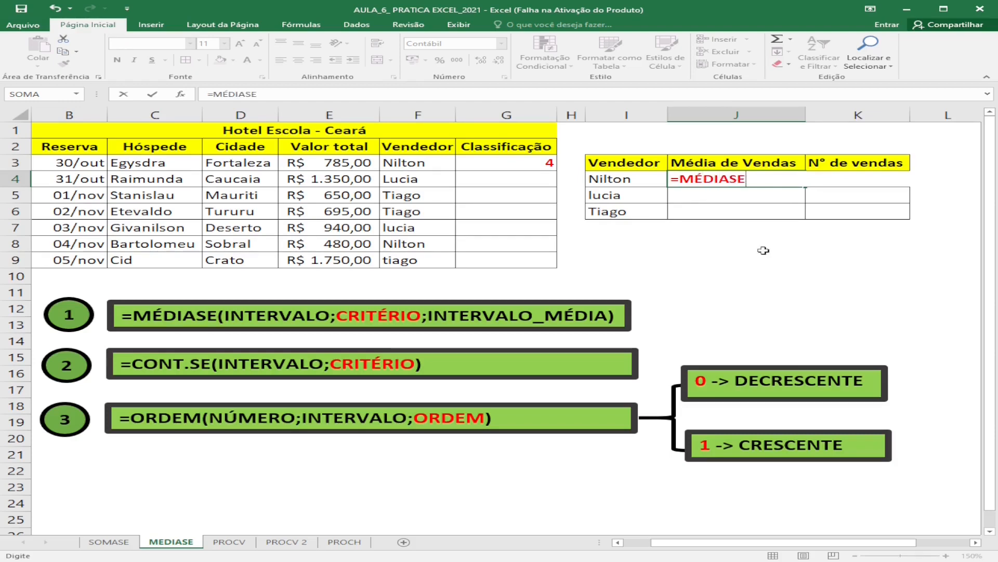
{"action": "type", "text": "("}
{"action": "left_click", "coordinate": [416, 162]}
{"action": "left_click_drag", "start_coordinate": [416, 162], "coordinate": [399, 259]}
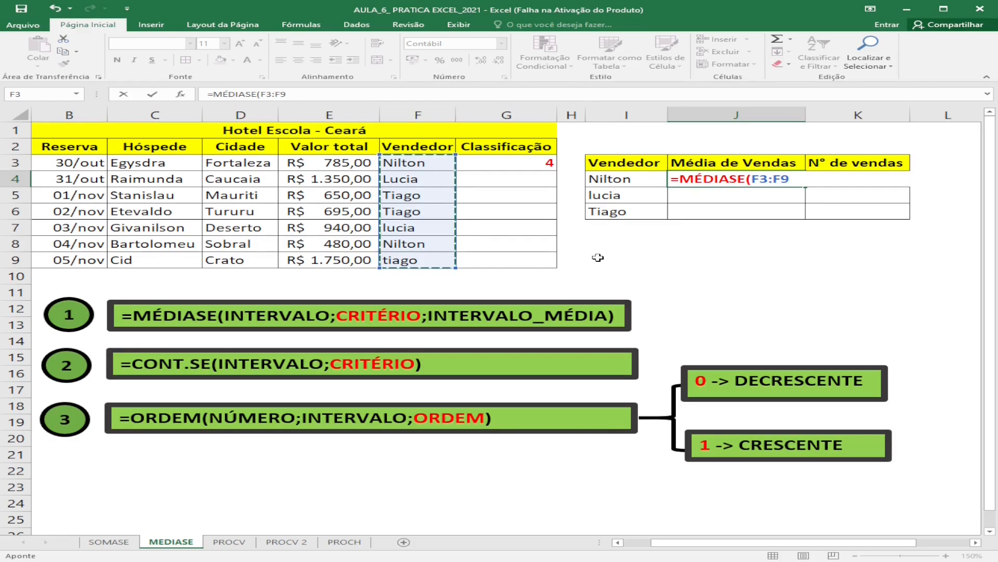
{"action": "key", "text": "F4"}
{"action": "type", "text": ";"}
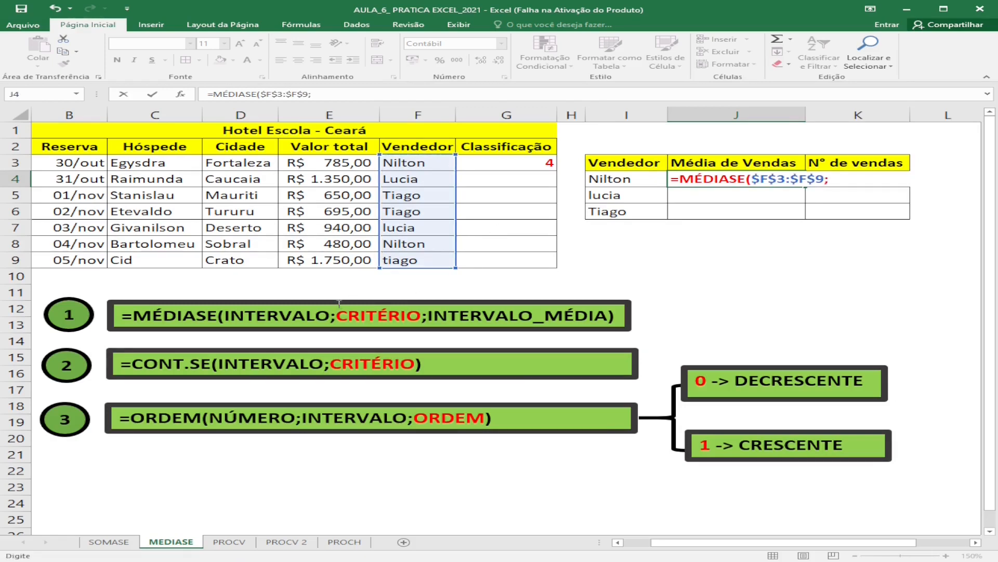
Complete the J4 formula with cell I4 as the criterion and the absolute average range $E$3:$E$9
{"action": "left_click", "coordinate": [613, 178]}
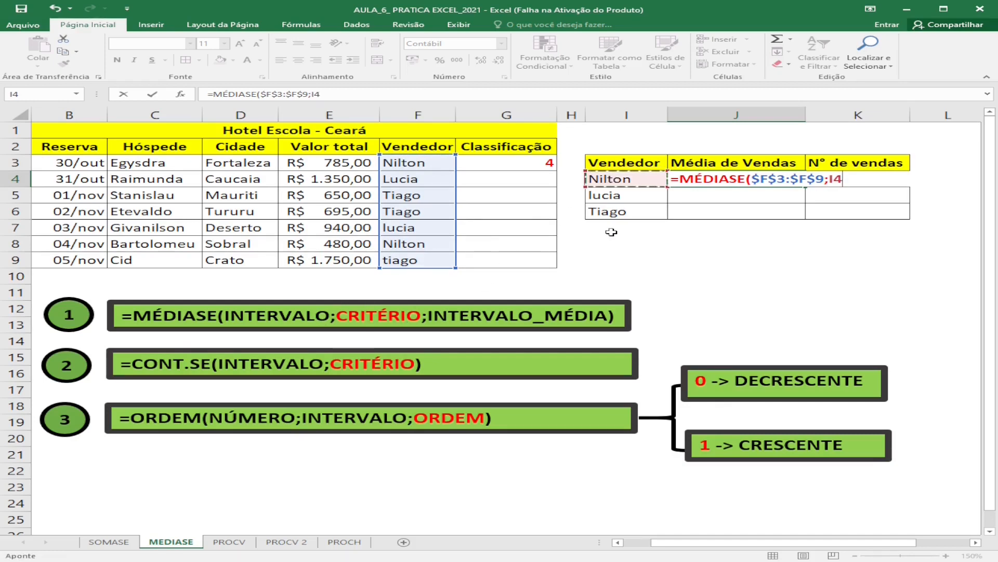
{"action": "type", "text": ";"}
{"action": "left_click_drag", "start_coordinate": [320, 162], "coordinate": [323, 254]}
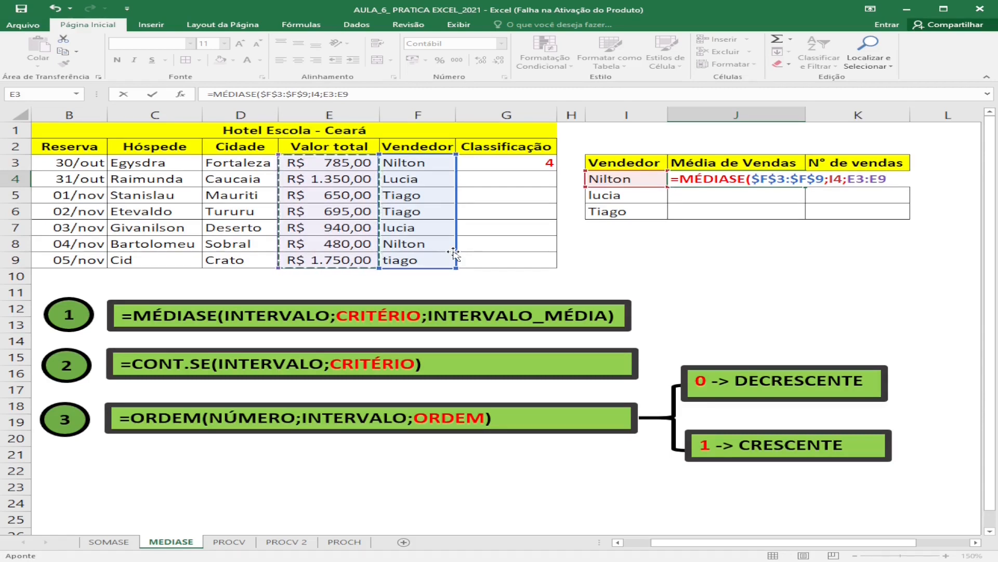
{"action": "key", "text": "F4"}
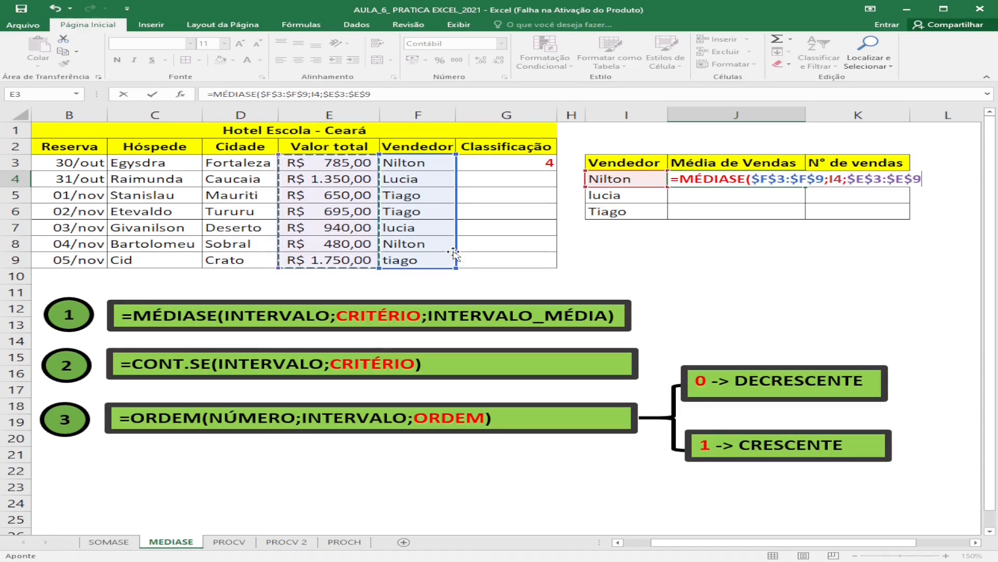
{"action": "type", "text": ")"}
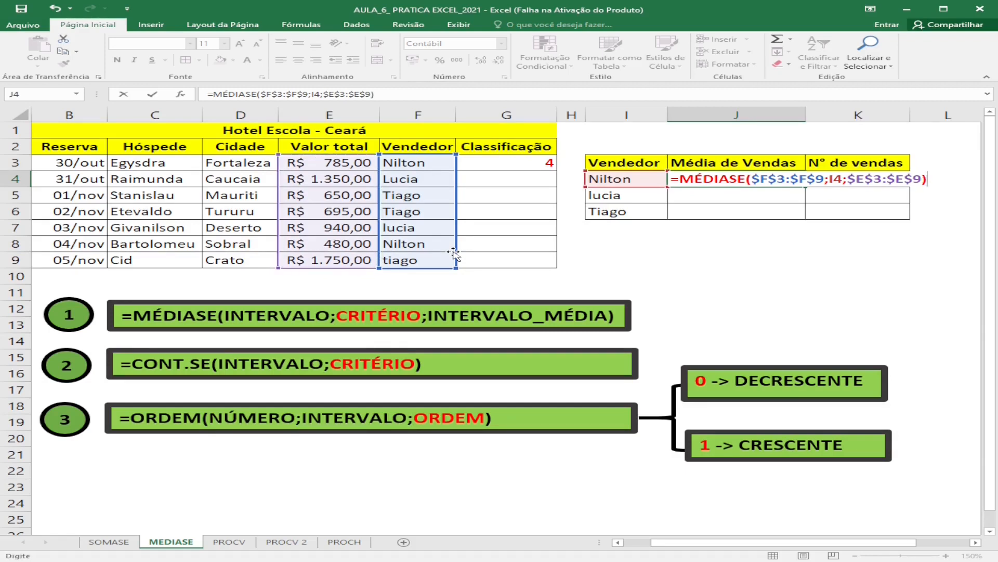
{"action": "key", "text": "Return"}
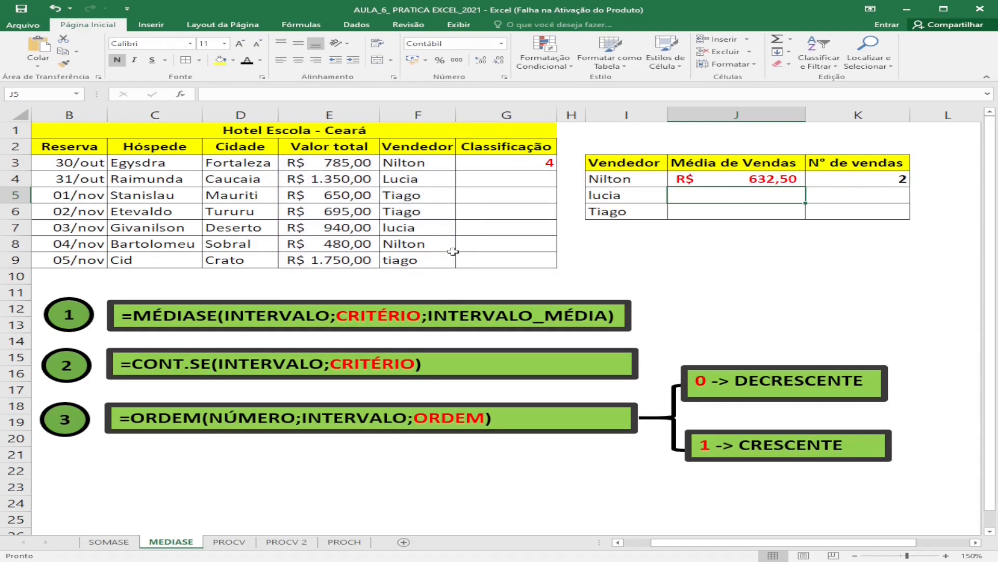
Copy the MÉDIASE formula from J4 down to J6 for the other two sellers
{"action": "key", "text": "Up"}
{"action": "key", "text": "Left"}
{"action": "key", "text": "Right"}
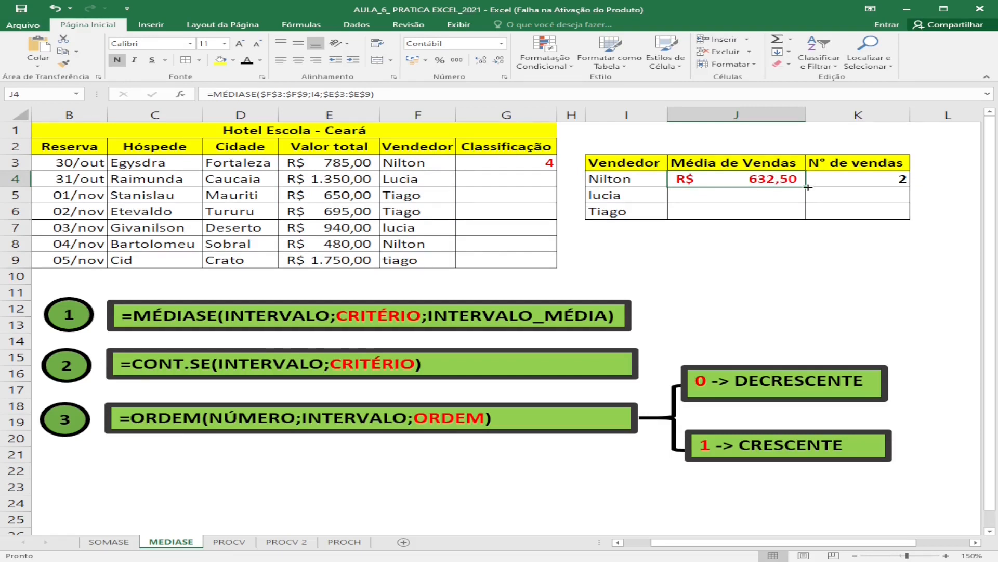
{"action": "left_click_drag", "start_coordinate": [805, 188], "coordinate": [805, 218]}
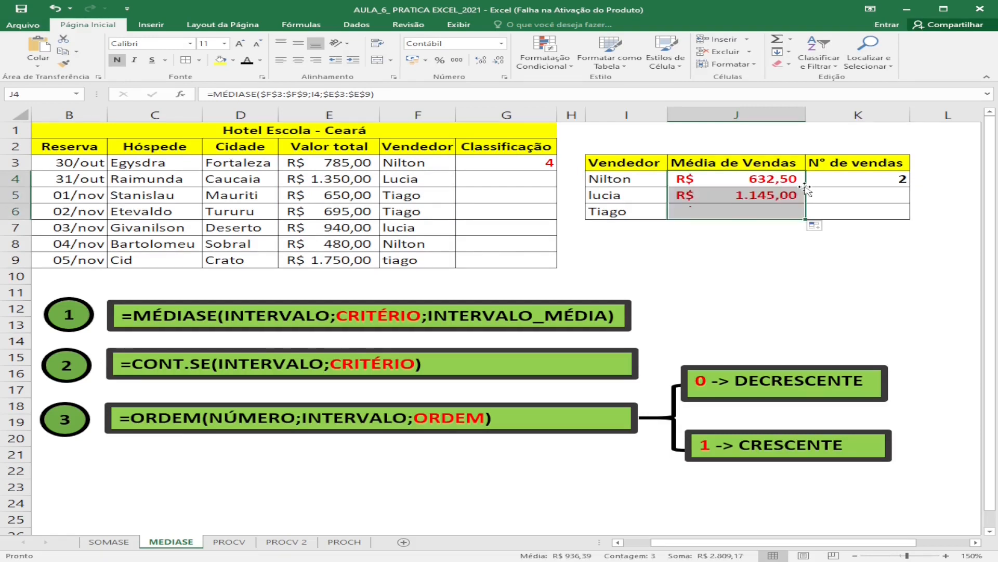
Check the criterion references in the copied MÉDIASE formulas in J5 and J6
{"action": "left_click", "coordinate": [765, 194]}
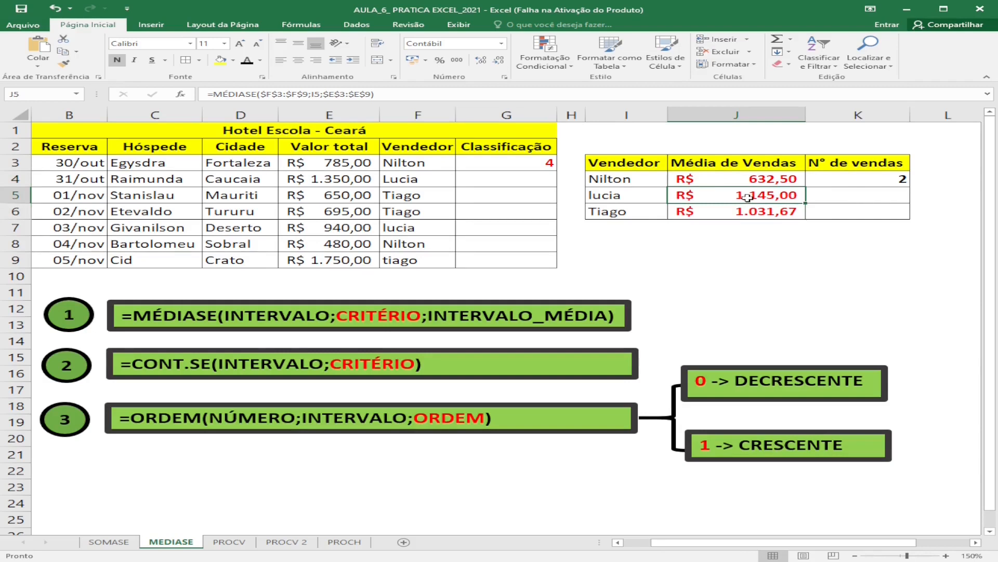
{"action": "double_click", "coordinate": [749, 196]}
{"action": "key", "text": "Escape"}
{"action": "double_click", "coordinate": [723, 209]}
{"action": "key", "text": "Escape"}
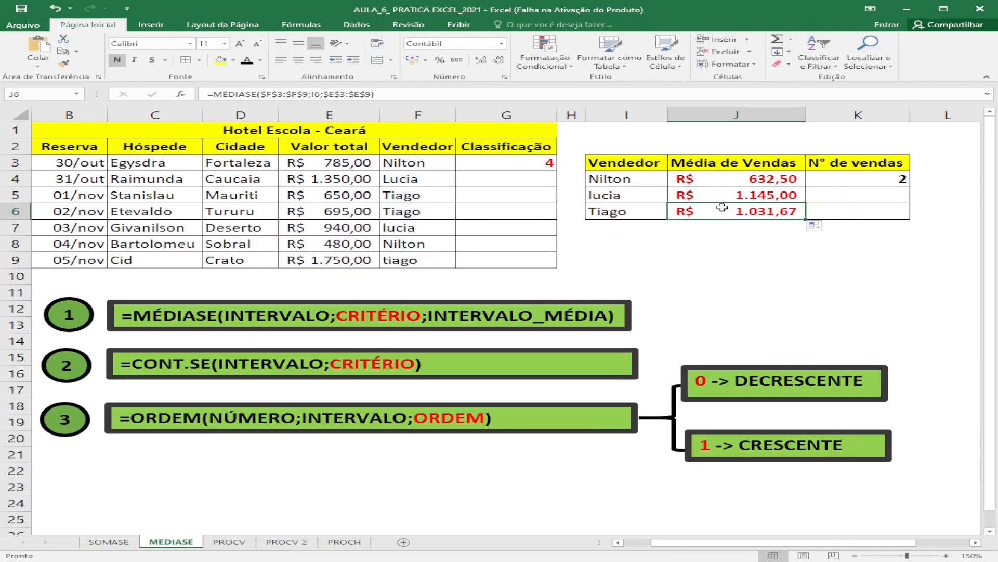
{"action": "double_click", "coordinate": [726, 196]}
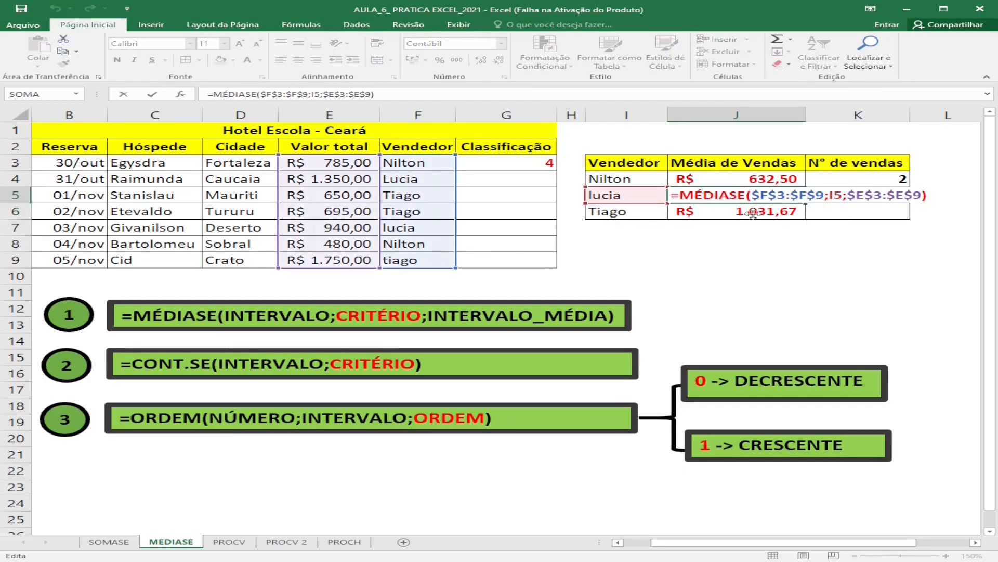
{"action": "key", "text": "Escape"}
{"action": "left_click_drag", "start_coordinate": [717, 197], "coordinate": [716, 207]}
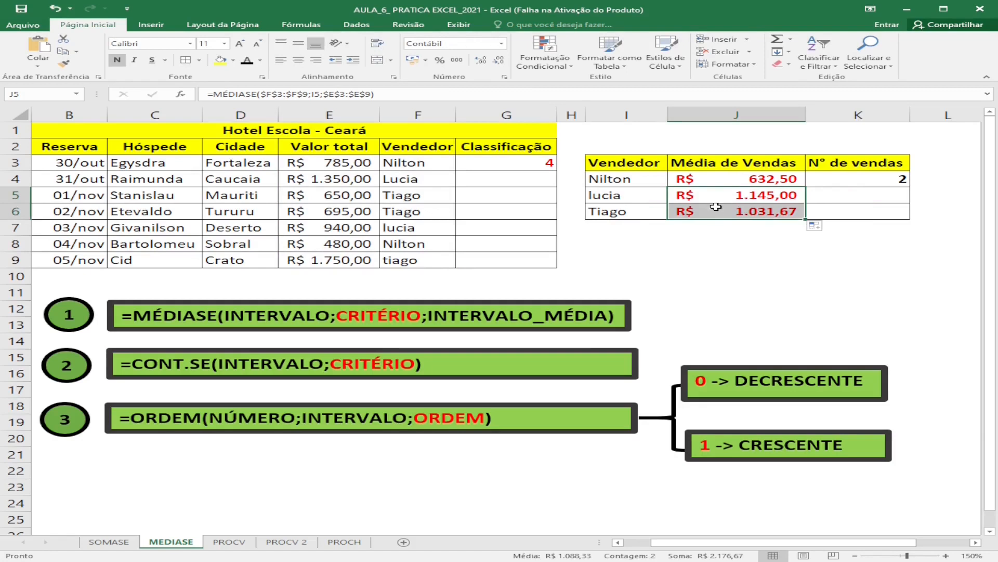
{"action": "left_click", "coordinate": [721, 200]}
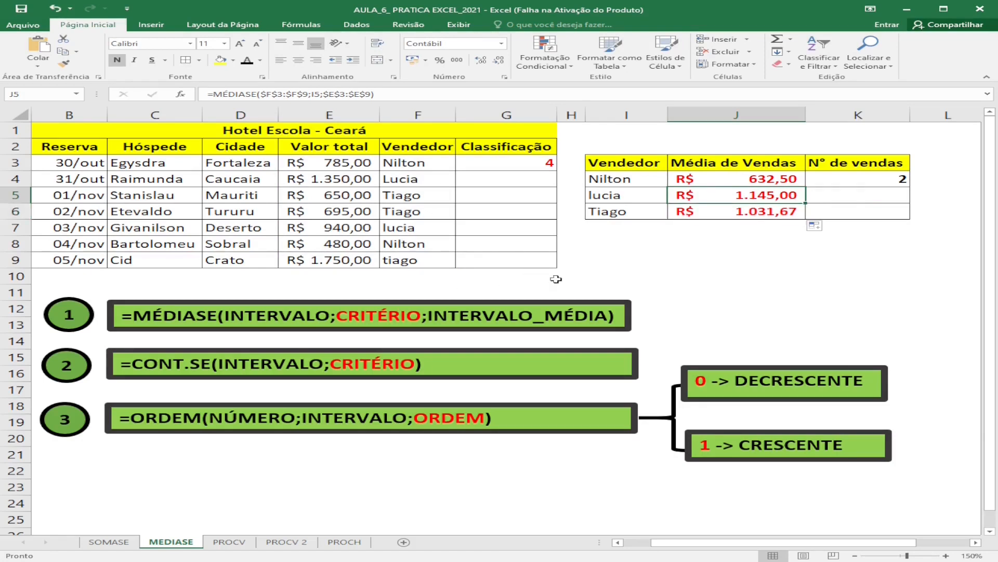
Replace the N° de vendas formula in K4 with a CONT.SE formula starting with the absolute range $F$3:$F$9
{"action": "left_click", "coordinate": [640, 264]}
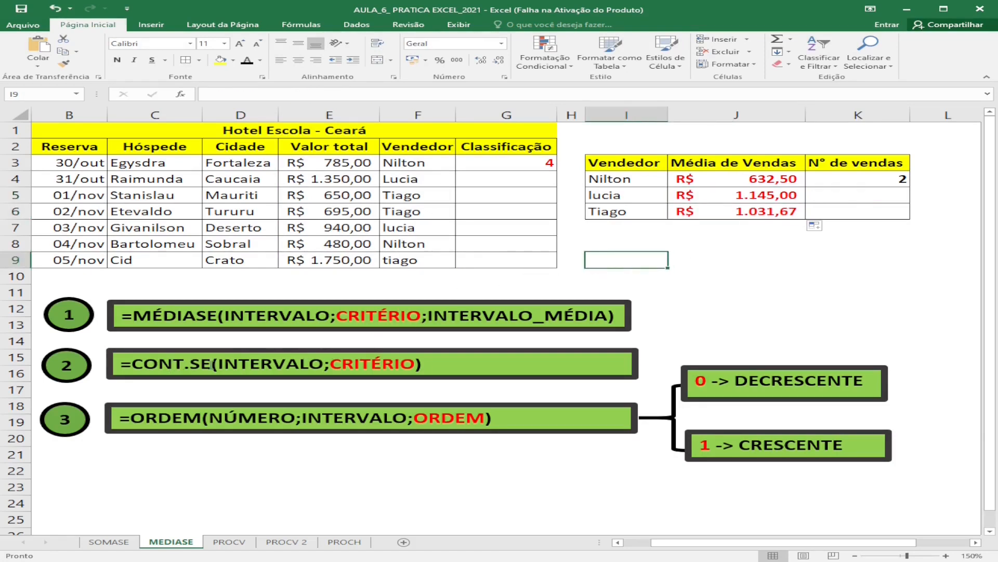
{"action": "left_click", "coordinate": [884, 178]}
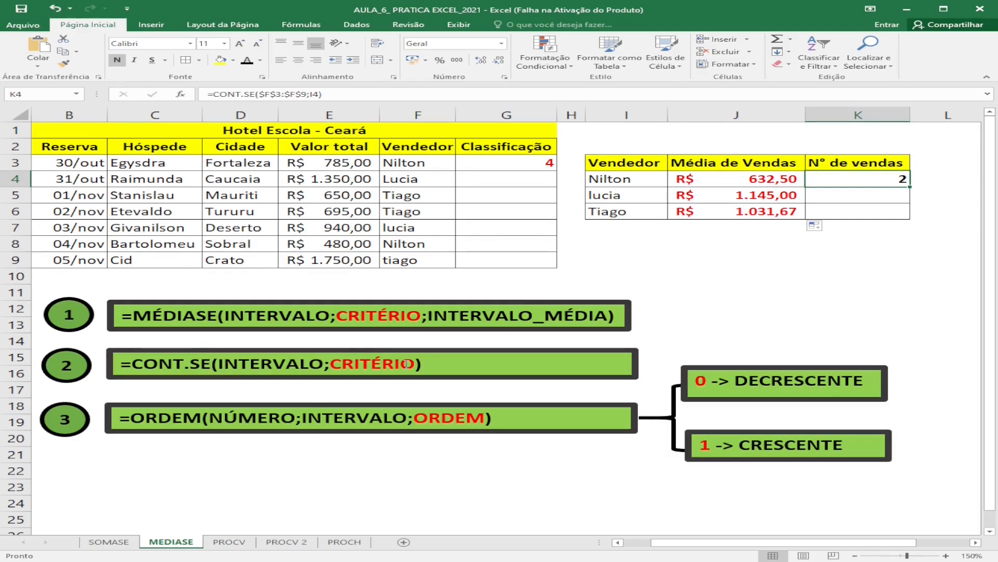
{"action": "key", "text": "F2"}
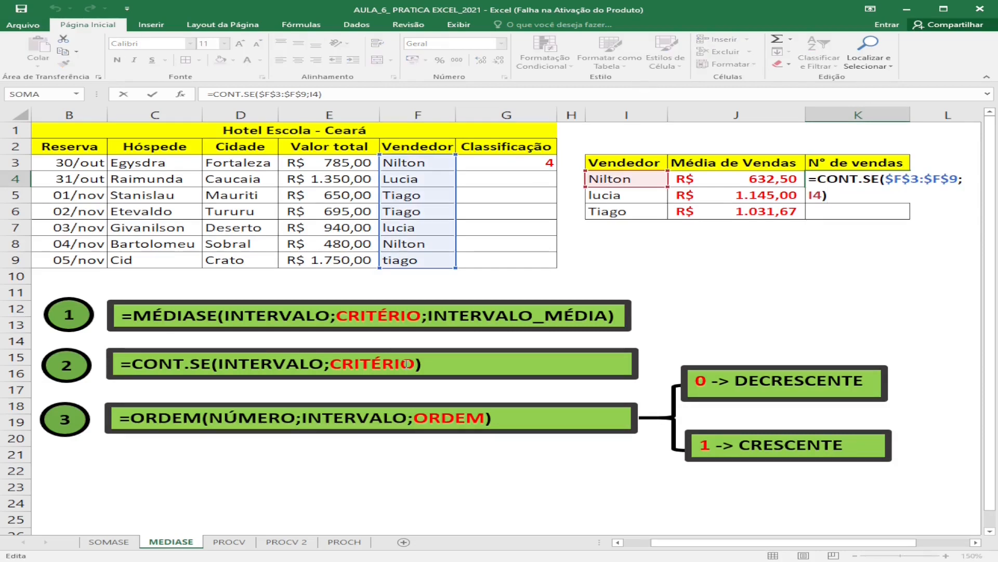
{"action": "key", "text": "Escape"}
{"action": "type", "text": "=CONT.SE("}
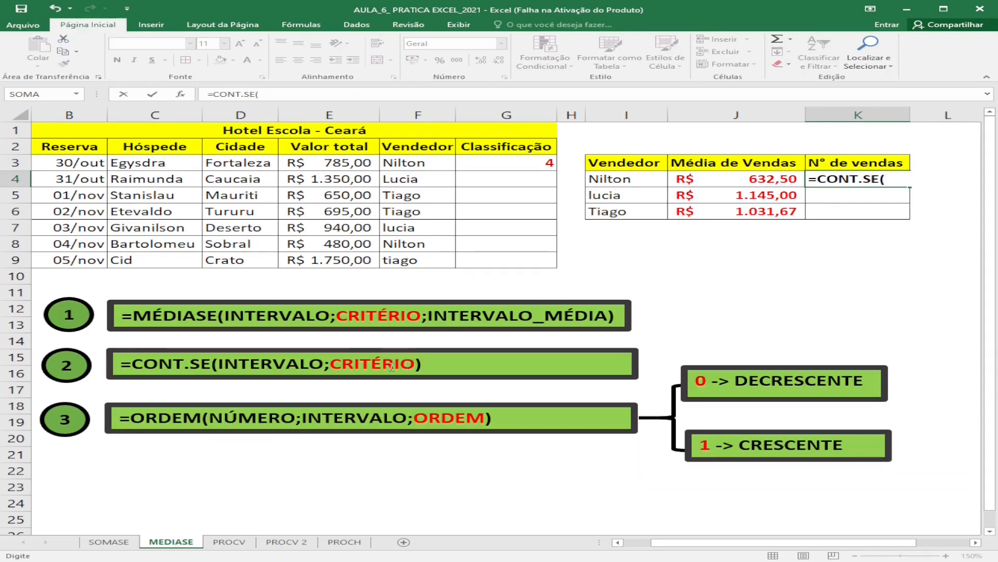
{"action": "left_click_drag", "start_coordinate": [400, 162], "coordinate": [411, 258]}
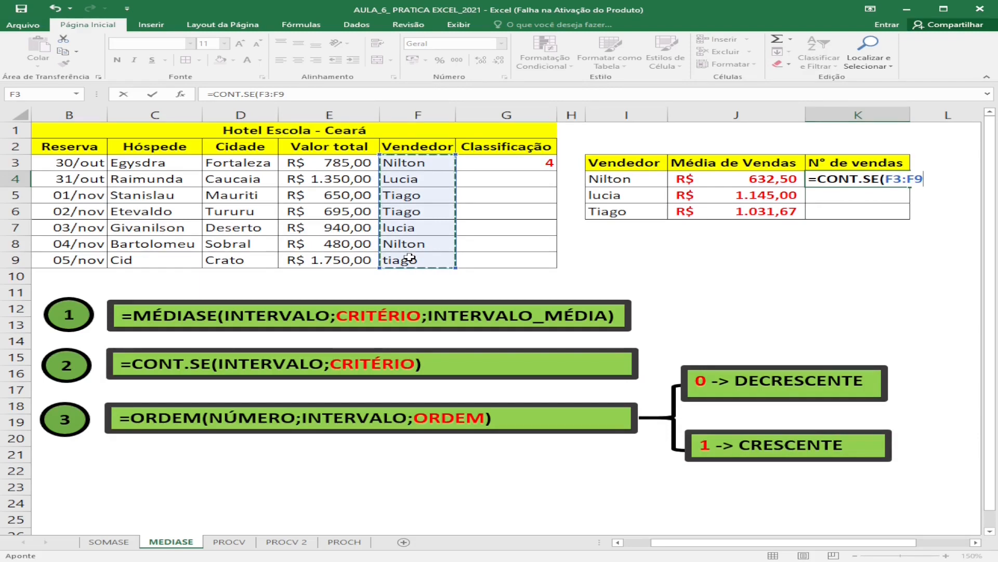
{"action": "key", "text": "F4"}
{"action": "type", "text": ";"}
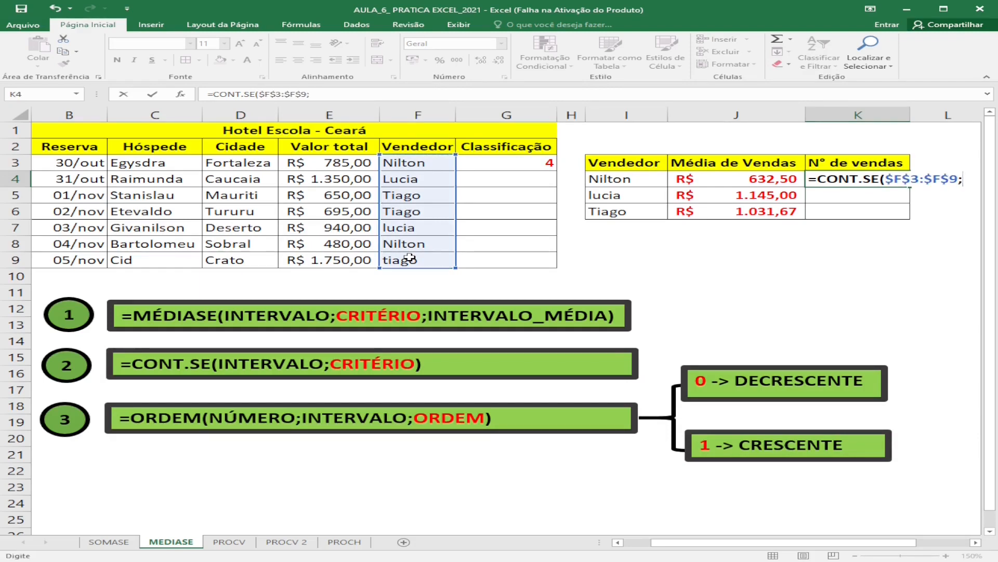
Complete the K4 formula with cell I4 as the criterion and check it against that seller's rows in the Vendedor column
{"action": "left_click", "coordinate": [634, 180]}
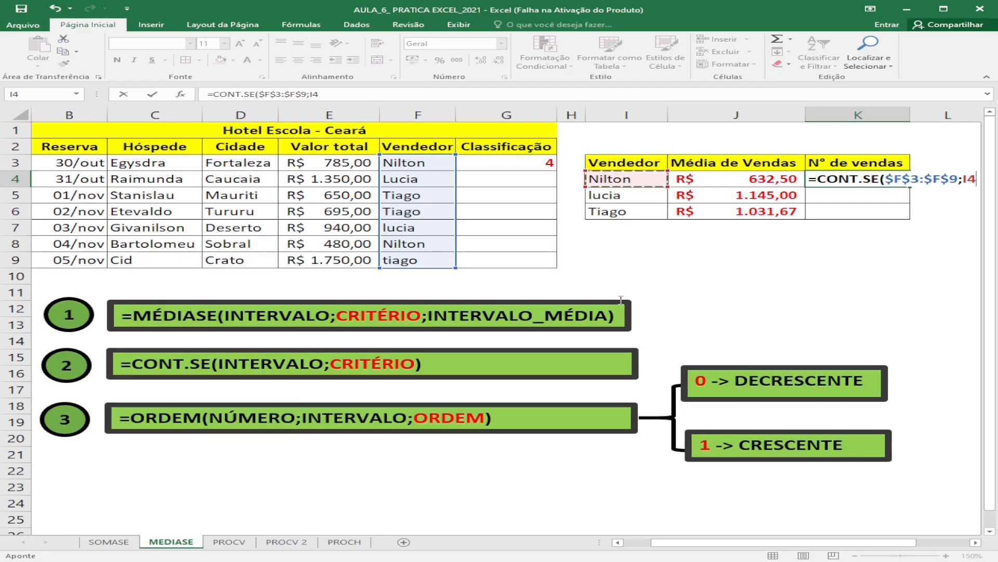
{"action": "type", "text": ")"}
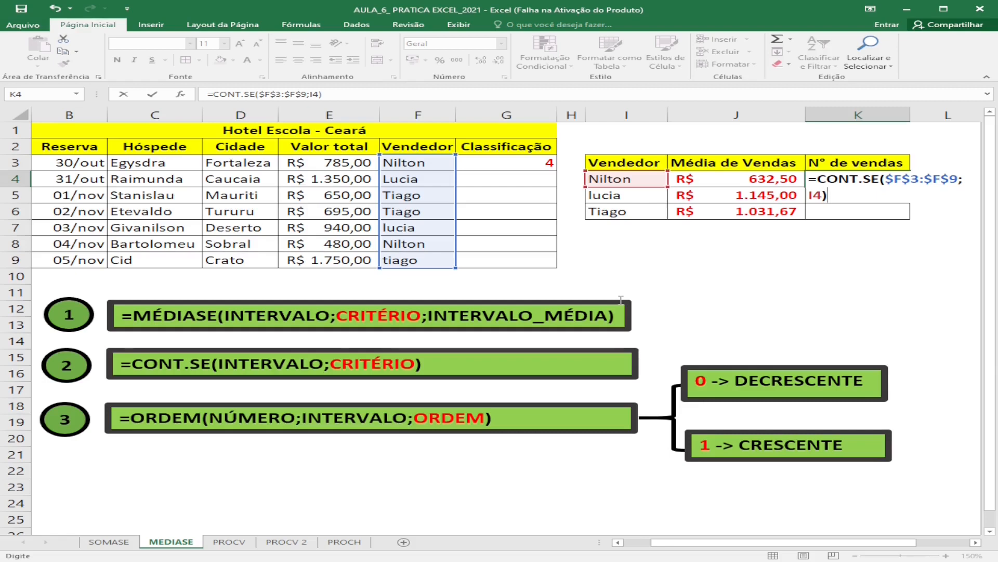
{"action": "key", "text": "Return"}
{"action": "key", "text": "Up"}
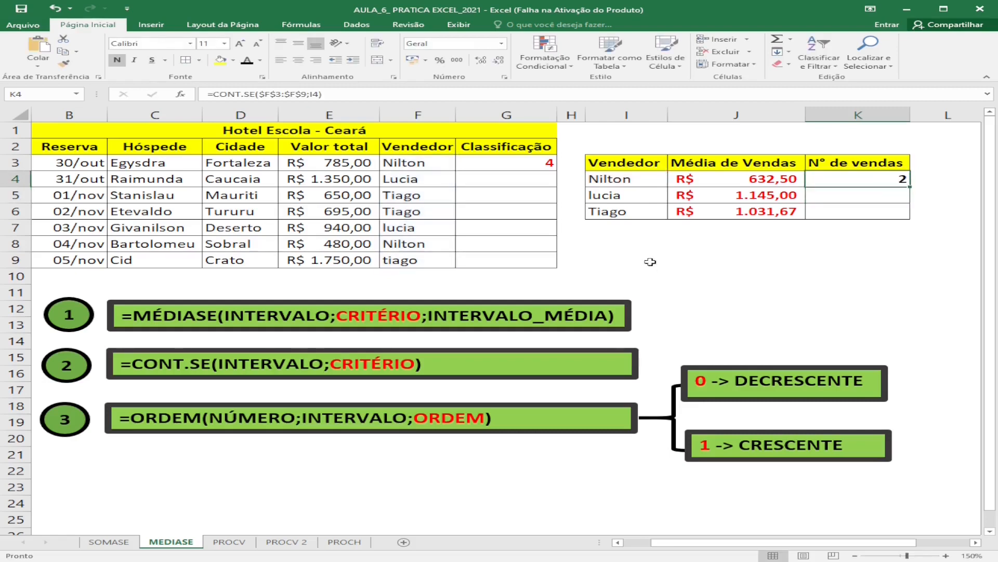
{"action": "left_click", "coordinate": [403, 161]}
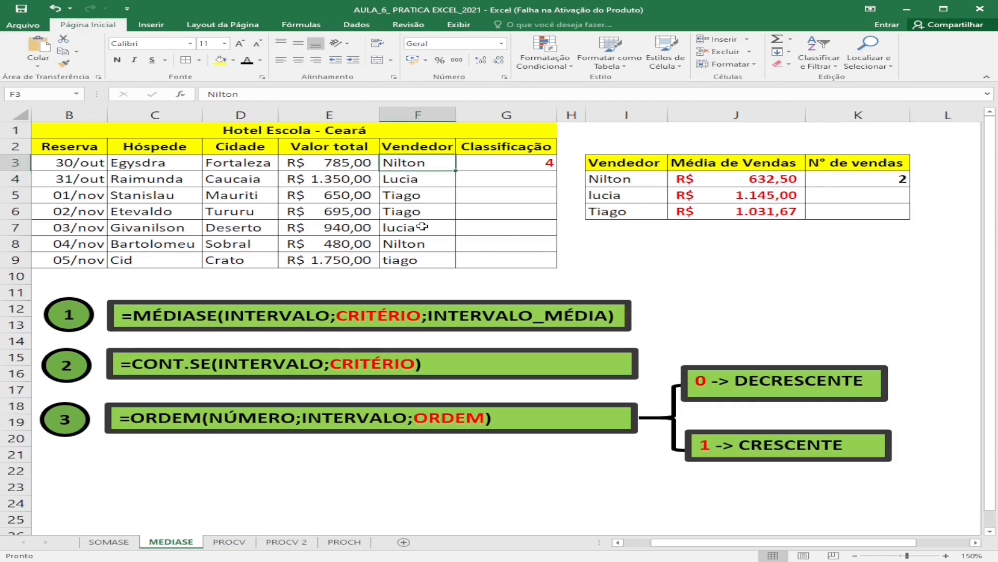
{"action": "left_click", "coordinate": [416, 243]}
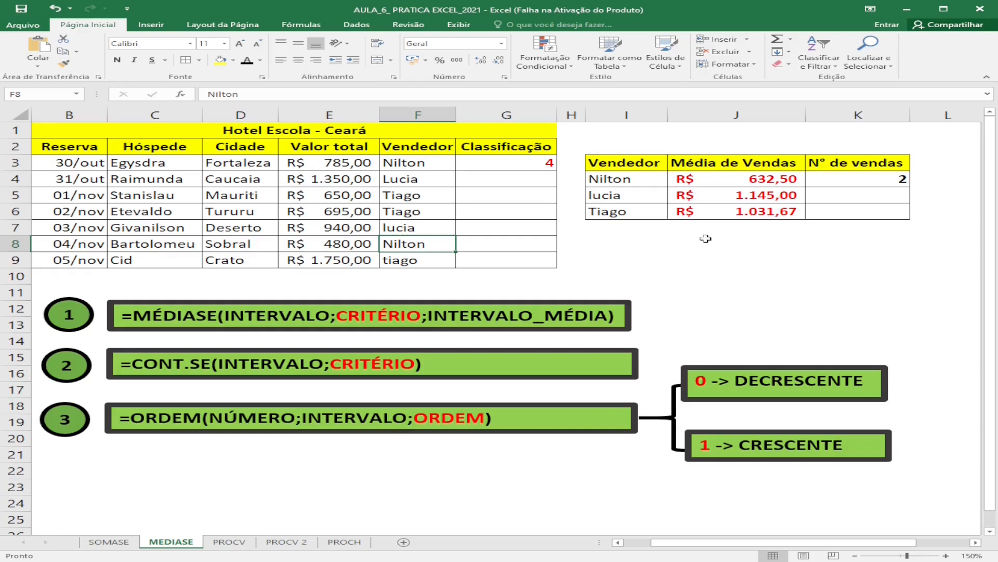
Enter =CONT.SE($F$3:$F$9;I5) in K5 to count the second seller's sales
{"action": "left_click", "coordinate": [841, 194]}
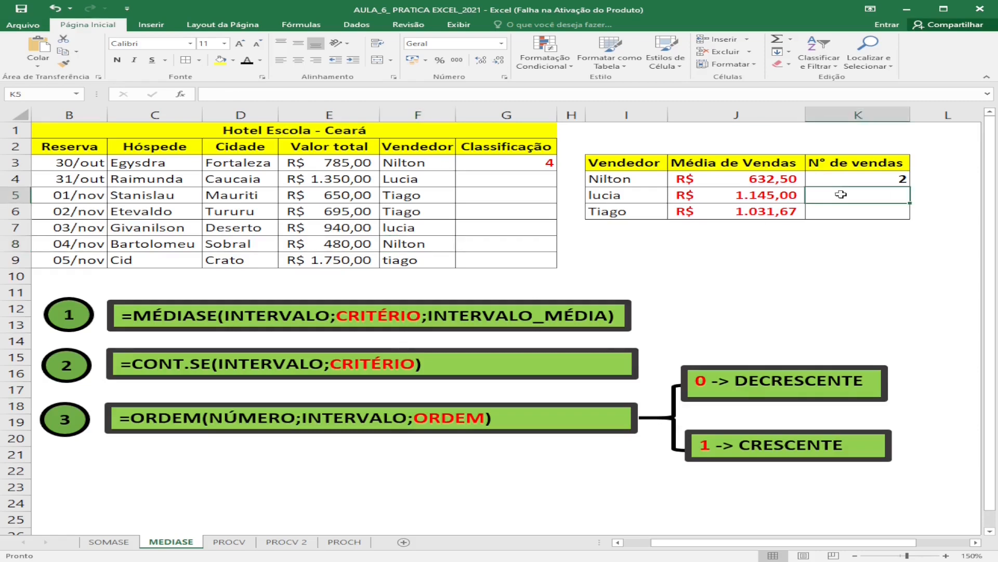
{"action": "type", "text": "=CONT"}
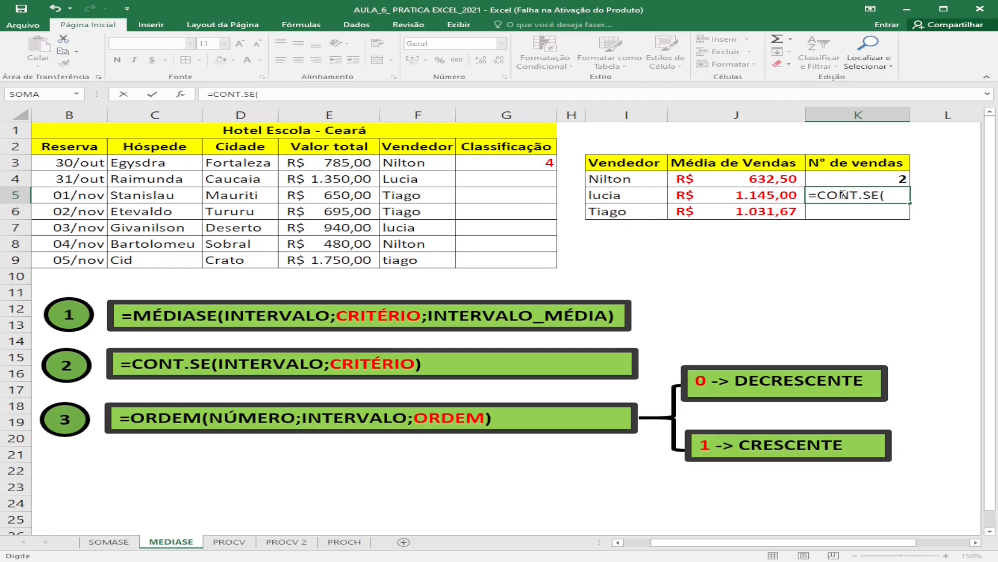
{"action": "type", "text": ".SE("}
{"action": "left_click_drag", "start_coordinate": [422, 162], "coordinate": [426, 261]}
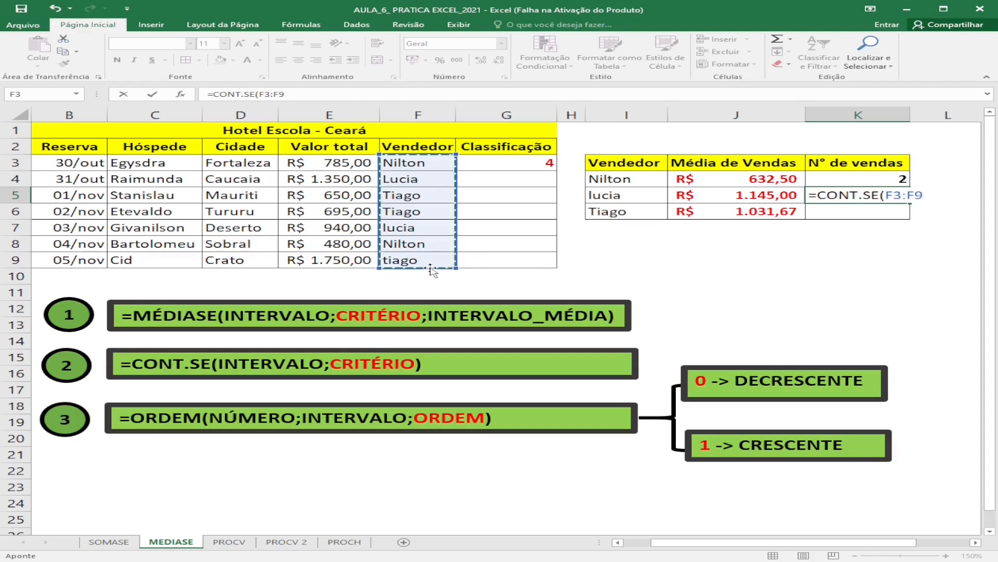
{"action": "key", "text": "F4"}
{"action": "type", "text": ";"}
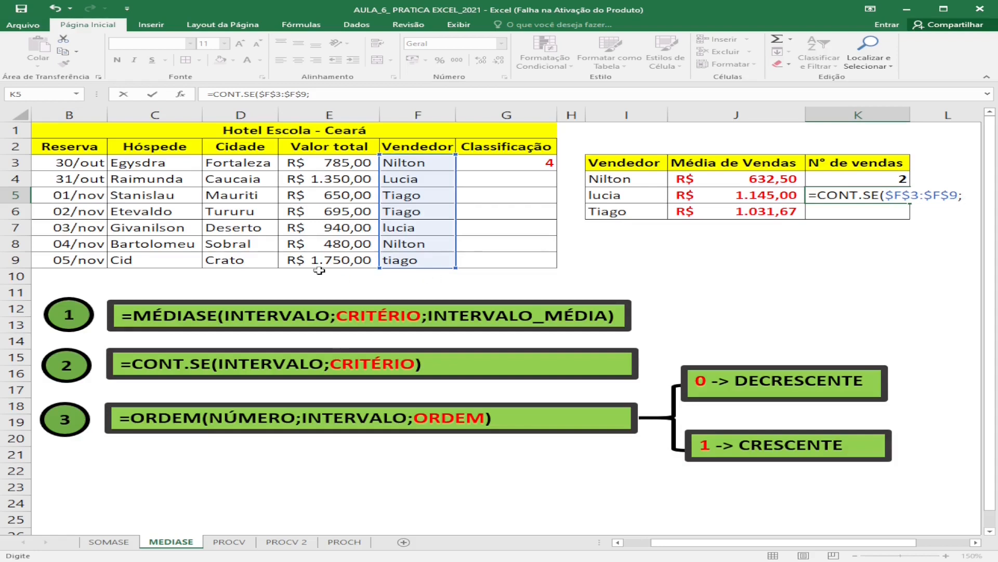
{"action": "left_click", "coordinate": [635, 195]}
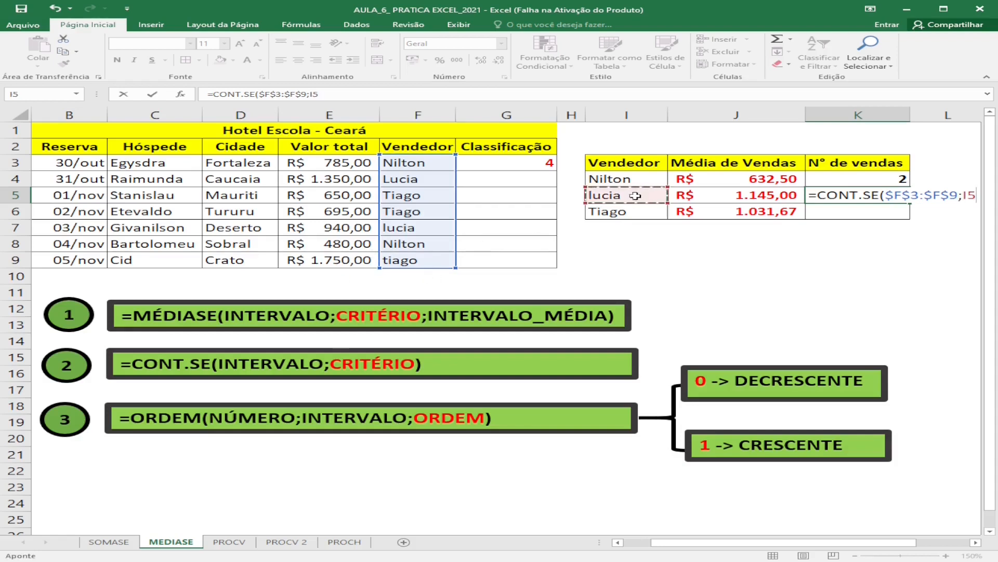
{"action": "type", "text": ")"}
{"action": "key", "text": "Return"}
{"action": "left_click", "coordinate": [839, 196]}
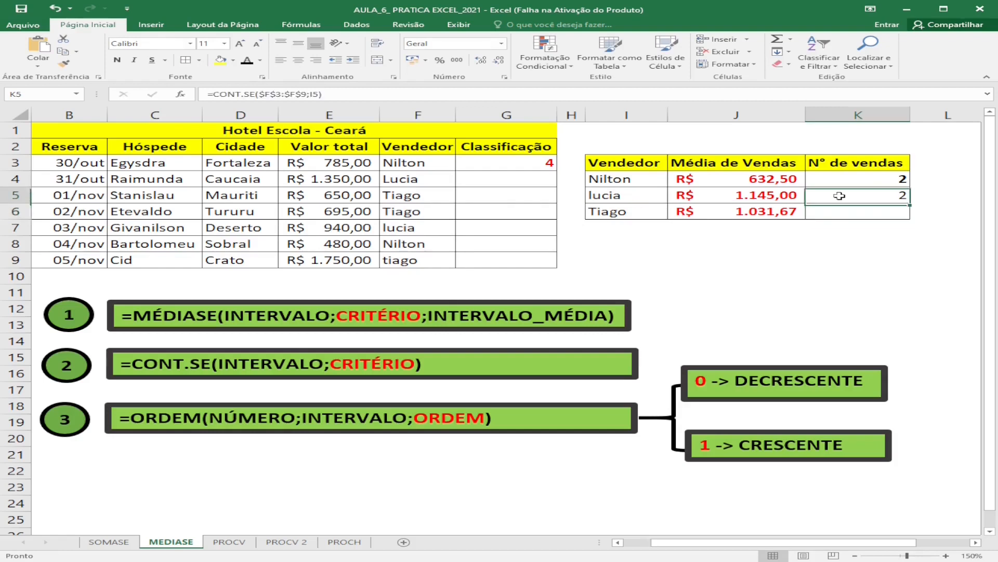
{"action": "left_click", "coordinate": [409, 180]}
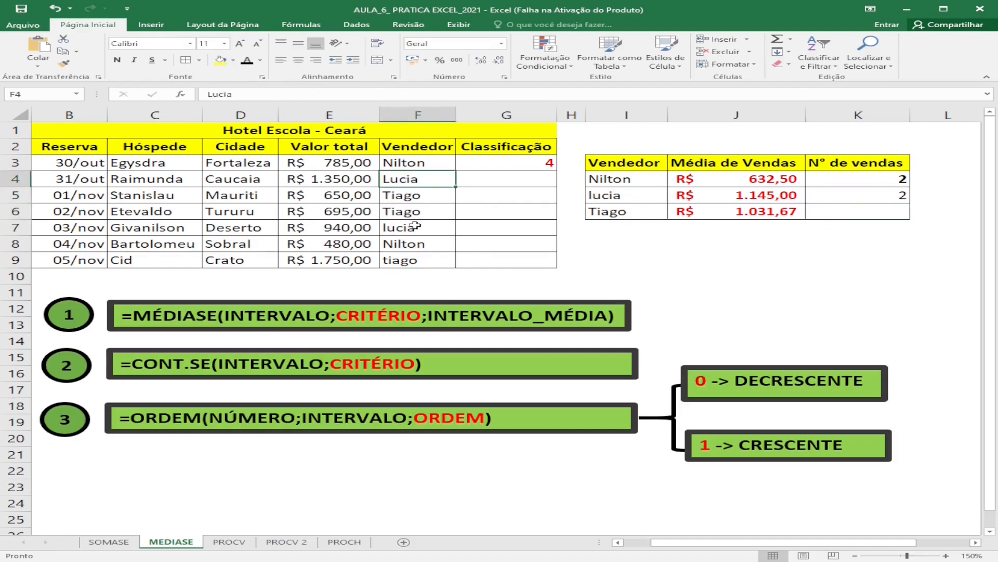
{"action": "left_click", "coordinate": [850, 200]}
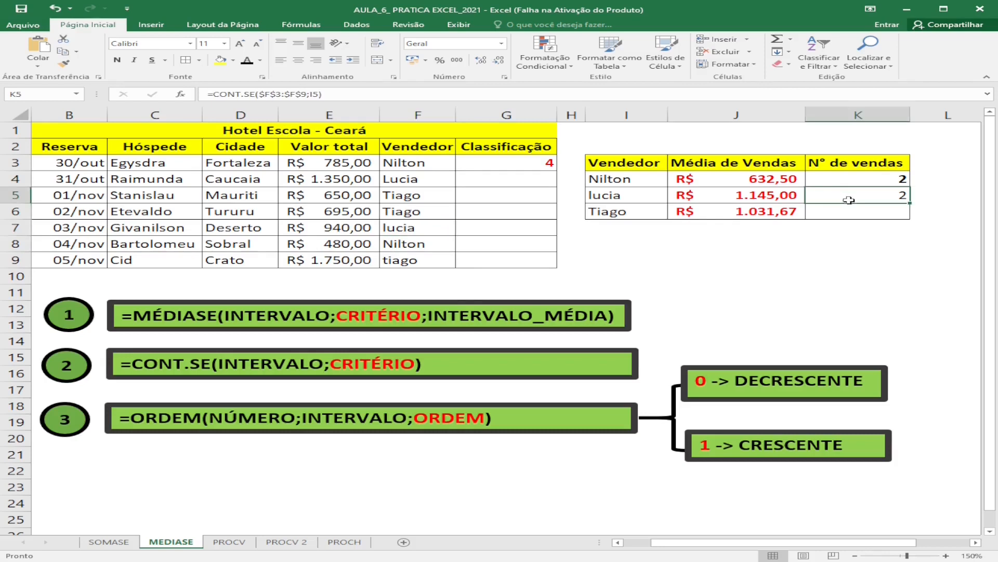
Copy the CONT.SE formula from K5 down to K6 for the third seller
{"action": "left_click", "coordinate": [849, 212]}
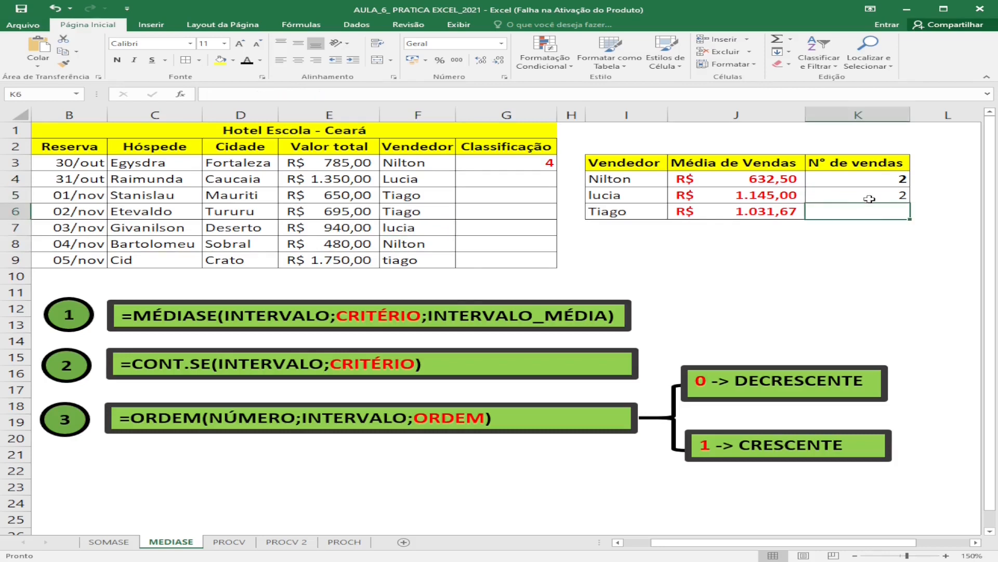
{"action": "left_click", "coordinate": [904, 198]}
{"action": "left_click_drag", "start_coordinate": [909, 202], "coordinate": [908, 215]}
{"action": "left_click", "coordinate": [859, 212]}
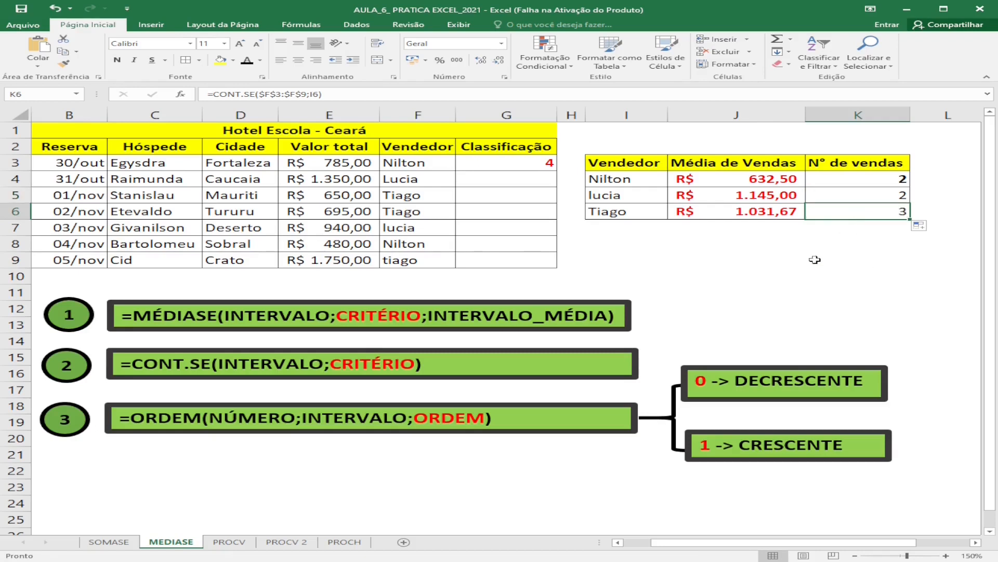
Review the CONT.SE formulas in the N° de vendas cells K4 to K6
{"action": "key", "text": "Up"}
{"action": "key", "text": "Up"}
{"action": "left_click", "coordinate": [851, 194]}
{"action": "left_click", "coordinate": [855, 208]}
{"action": "left_click", "coordinate": [820, 177]}
{"action": "left_click", "coordinate": [828, 193]}
{"action": "left_click", "coordinate": [829, 208]}
Examine the Classificação and Valor total columns together with the ORDEM syntax note and its 0 and 1 order options
{"action": "left_click_drag", "start_coordinate": [496, 164], "coordinate": [495, 264]}
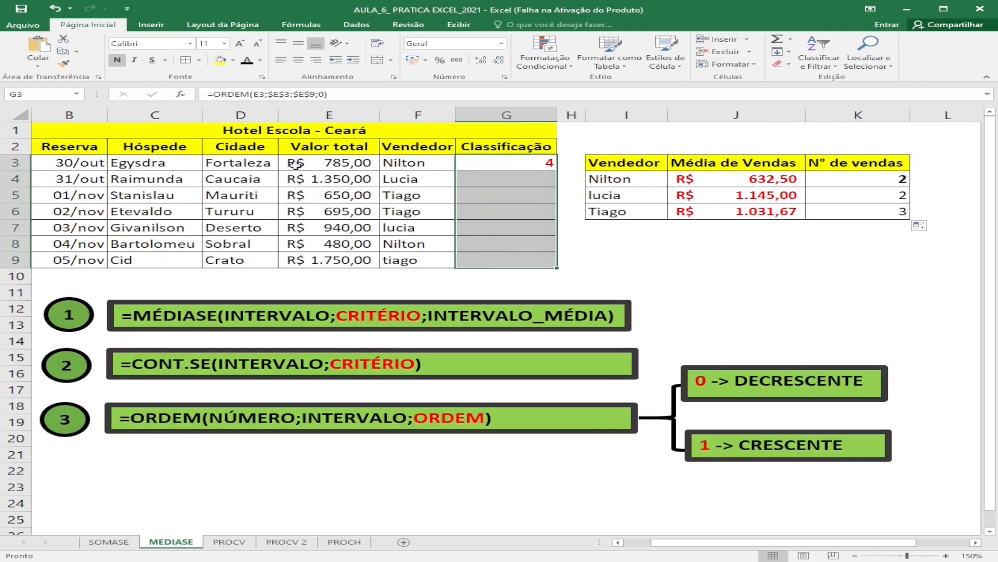
{"action": "left_click", "coordinate": [314, 164]}
{"action": "left_click_drag", "start_coordinate": [314, 164], "coordinate": [317, 253]}
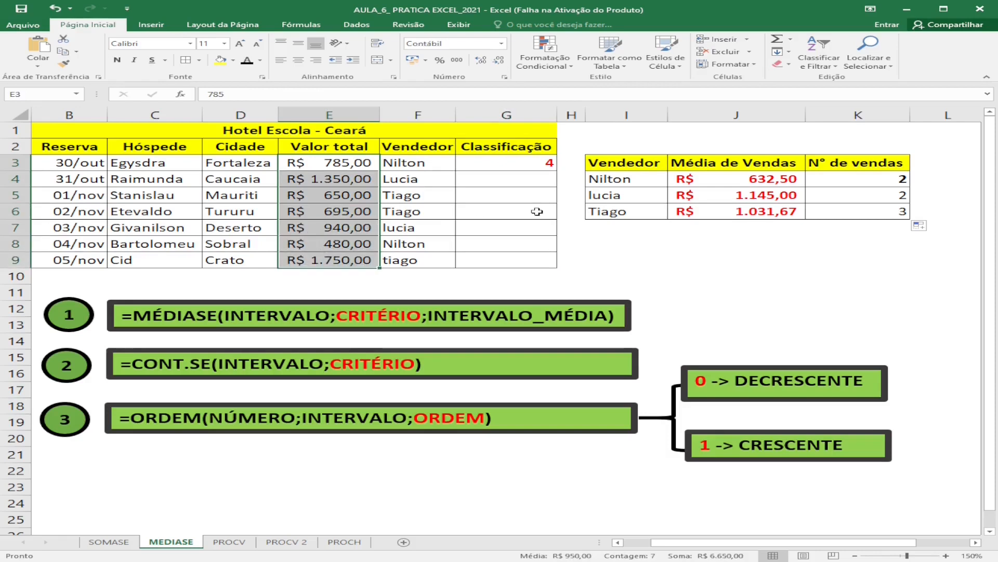
{"action": "left_click", "coordinate": [514, 165]}
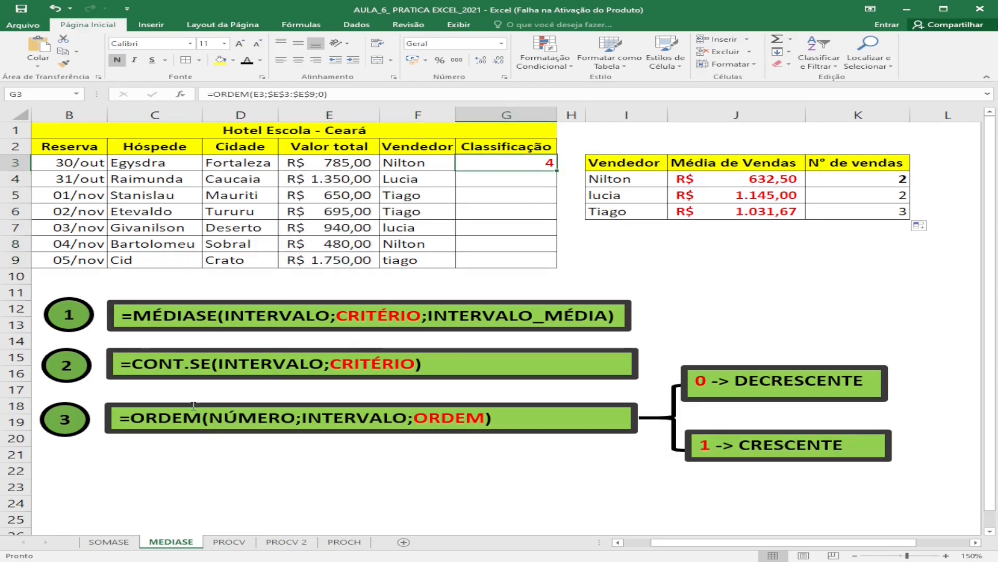
{"action": "left_click_drag", "start_coordinate": [133, 415], "coordinate": [491, 420]}
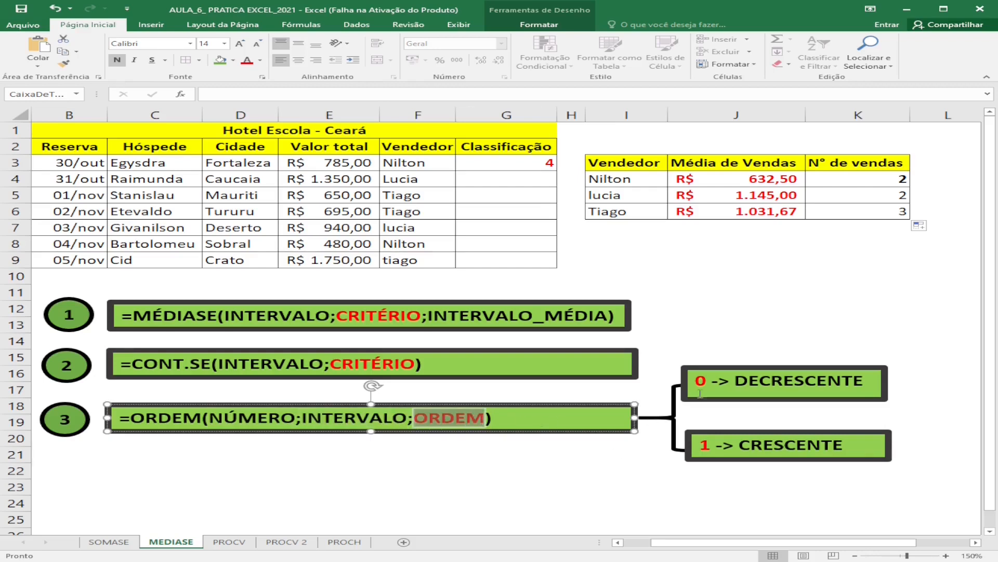
{"action": "double_click", "coordinate": [707, 380]}
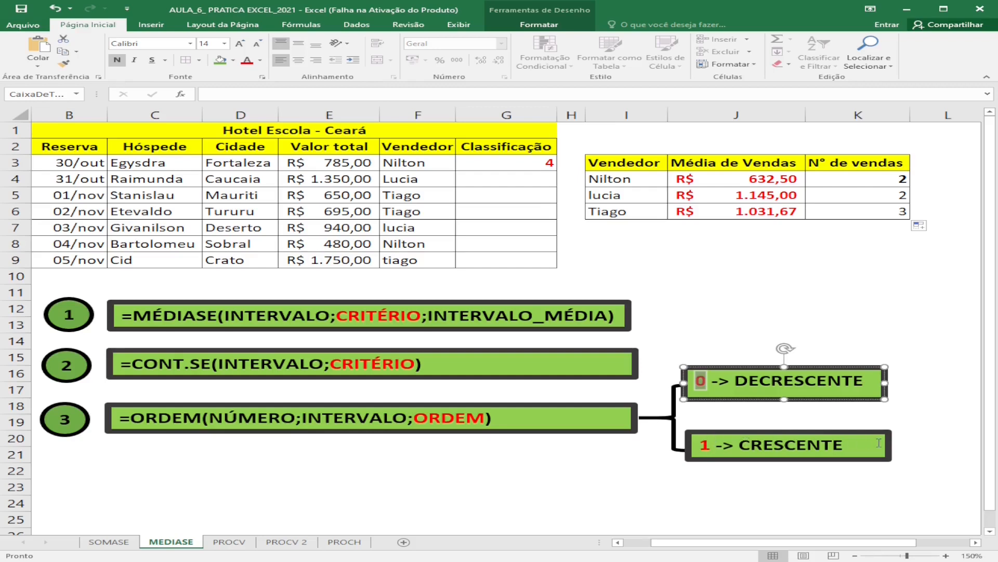
Enter =ORDEM(E3;$E$3:$E$9;0) in G3 to rank the first reservation's total value in descending order
{"action": "left_click", "coordinate": [508, 164]}
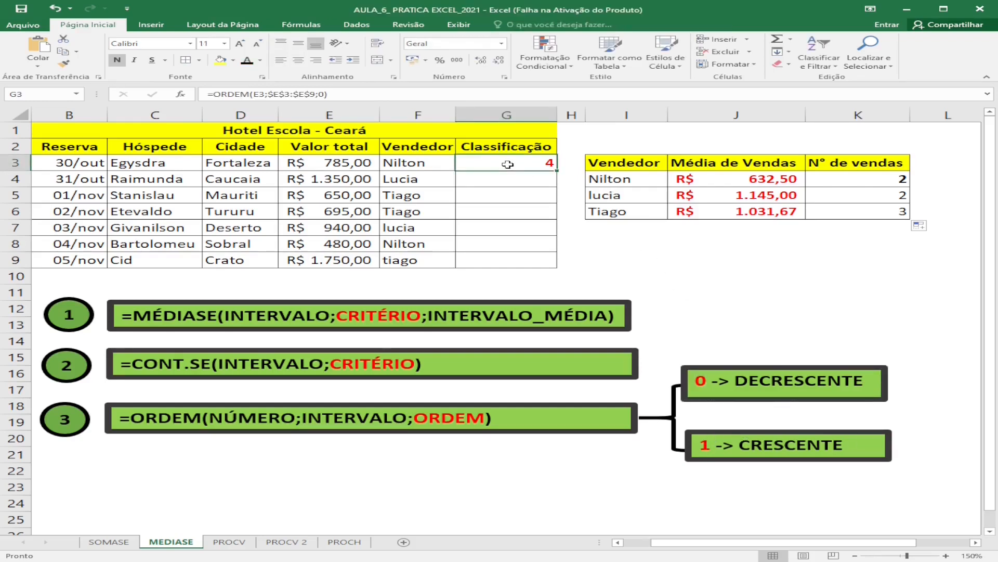
{"action": "type", "text": "="}
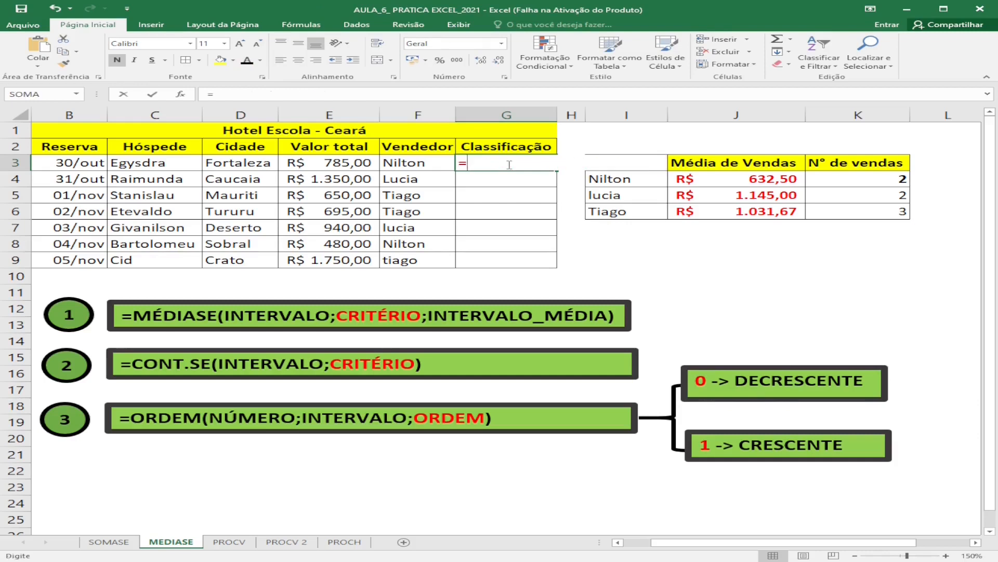
{"action": "type", "text": "ORDEM"}
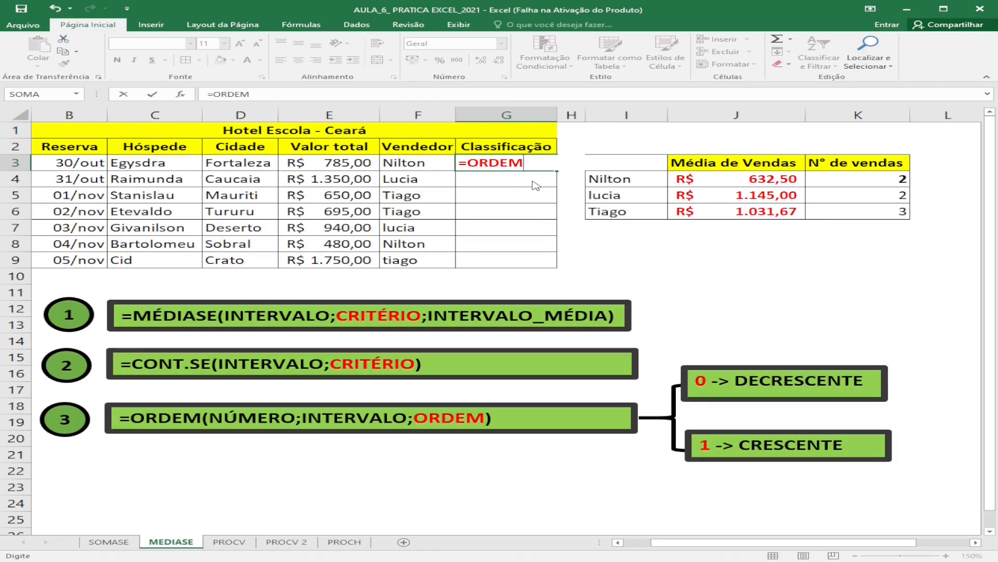
{"action": "type", "text": "("}
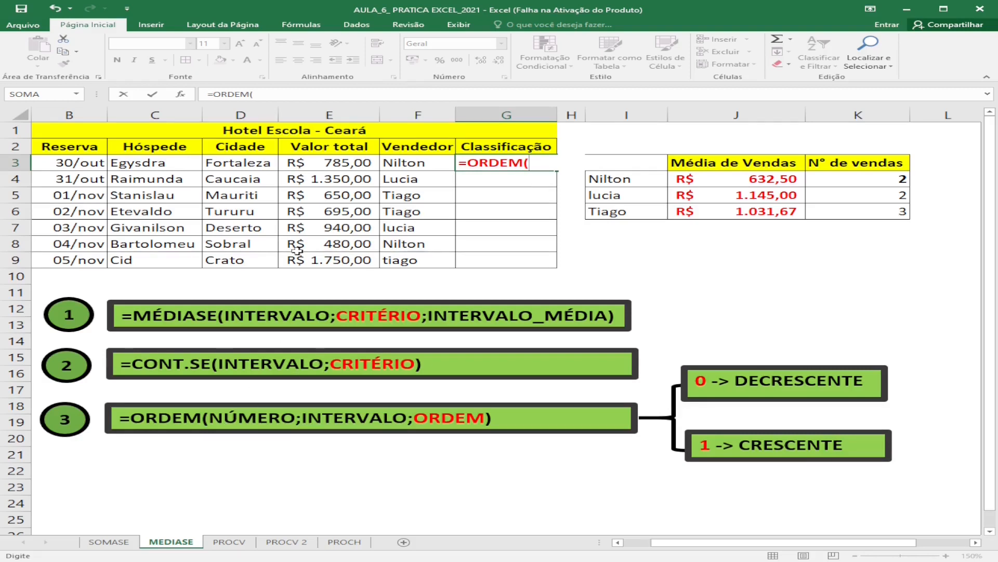
{"action": "left_click", "coordinate": [314, 163]}
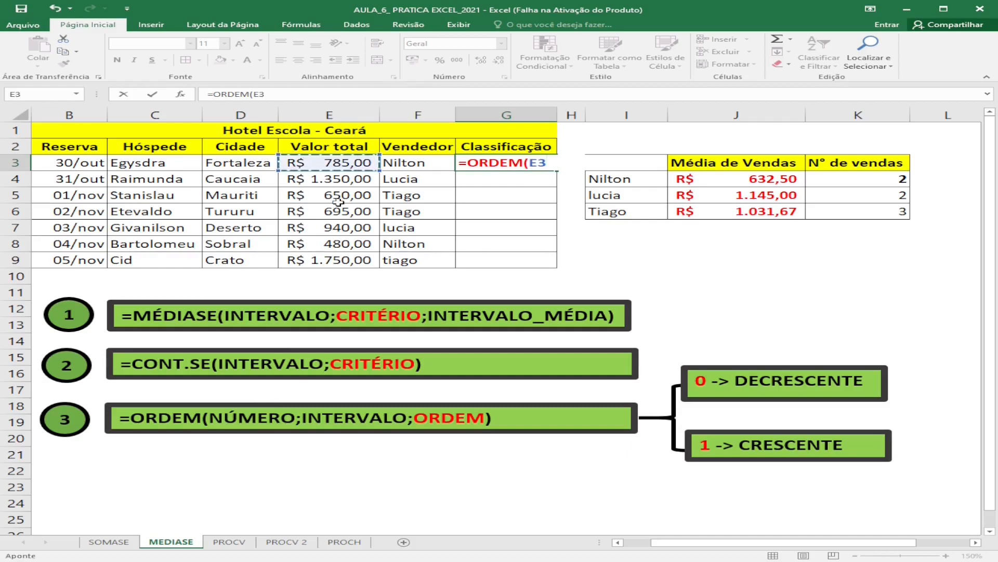
{"action": "type", "text": ";"}
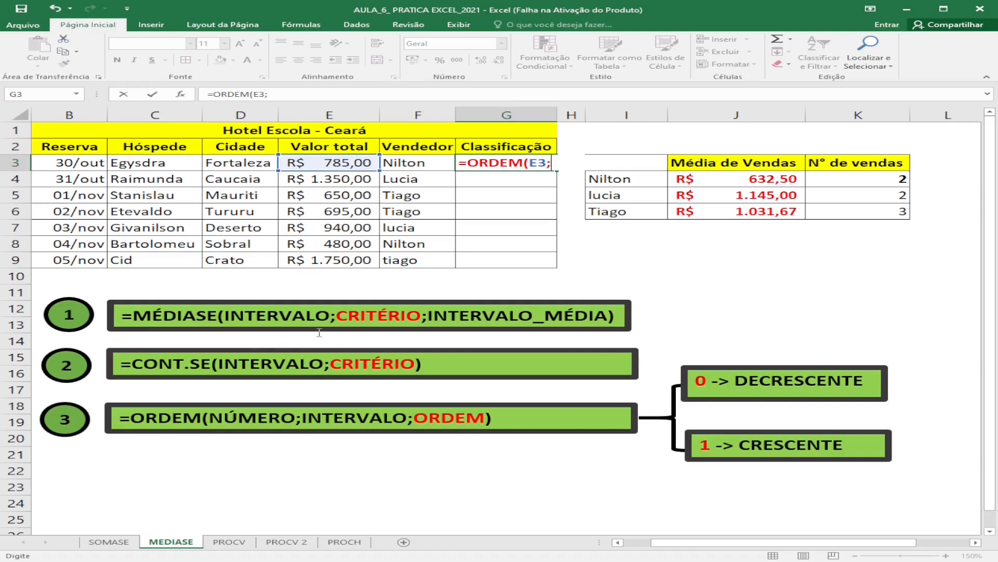
{"action": "left_click_drag", "start_coordinate": [317, 163], "coordinate": [316, 253]}
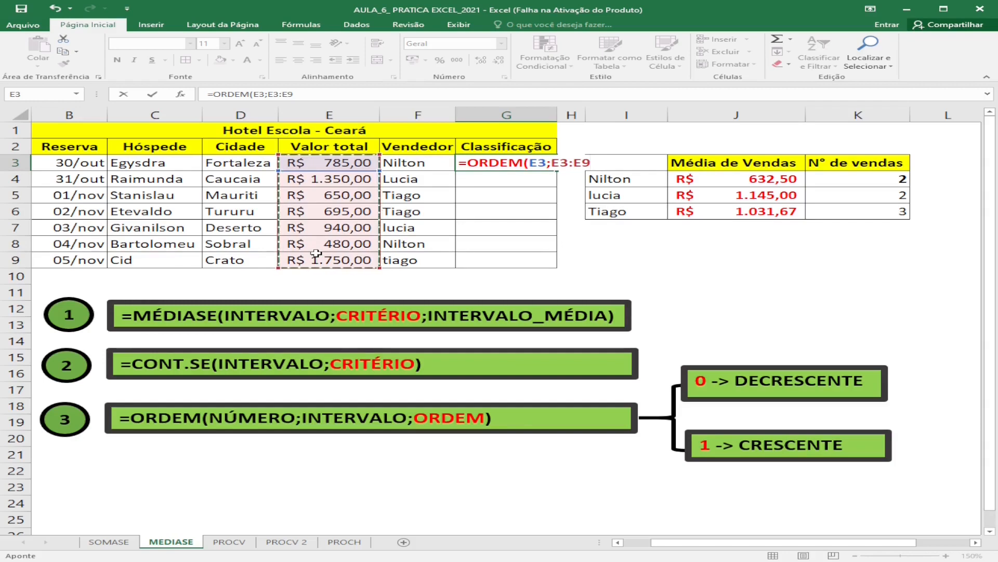
{"action": "key", "text": "F4"}
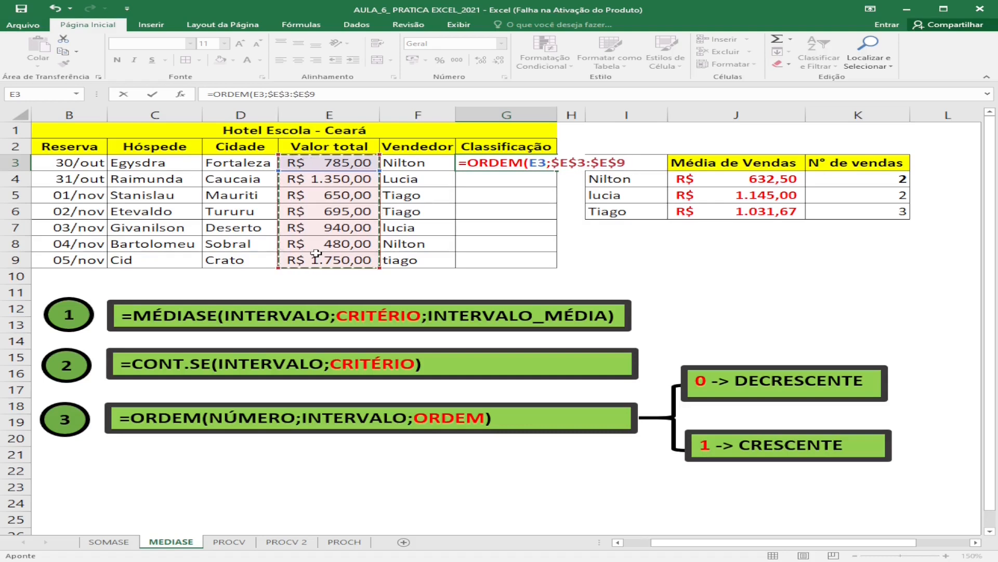
{"action": "type", "text": ";"}
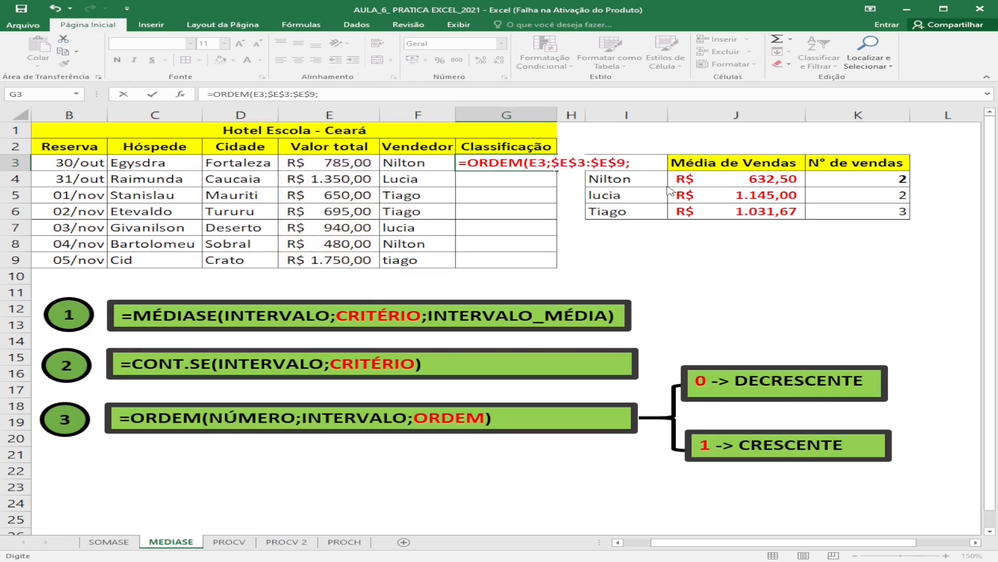
{"action": "left_click", "coordinate": [637, 159]}
{"action": "type", "text": "0)"}
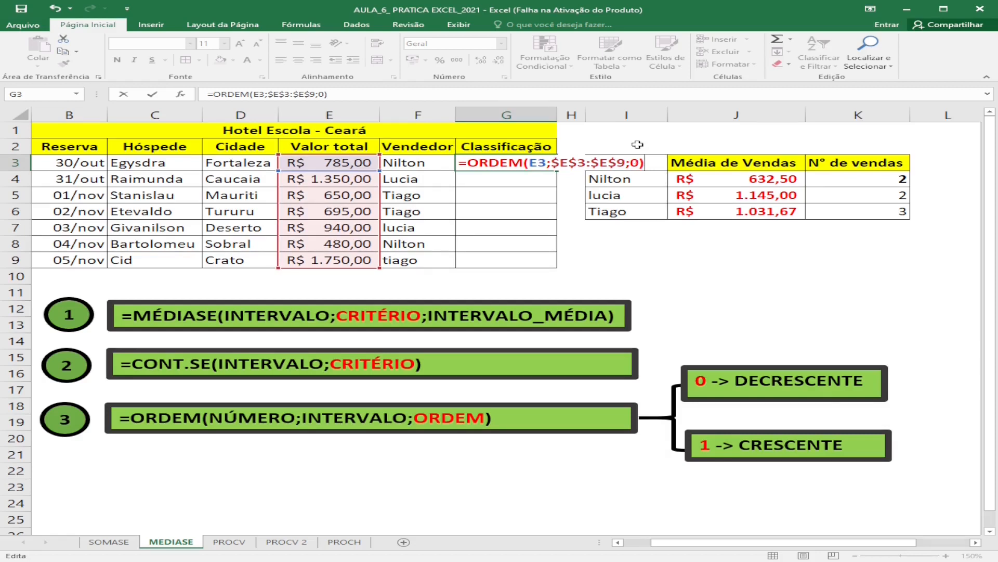
{"action": "key", "text": "Return"}
{"action": "left_click", "coordinate": [345, 161]}
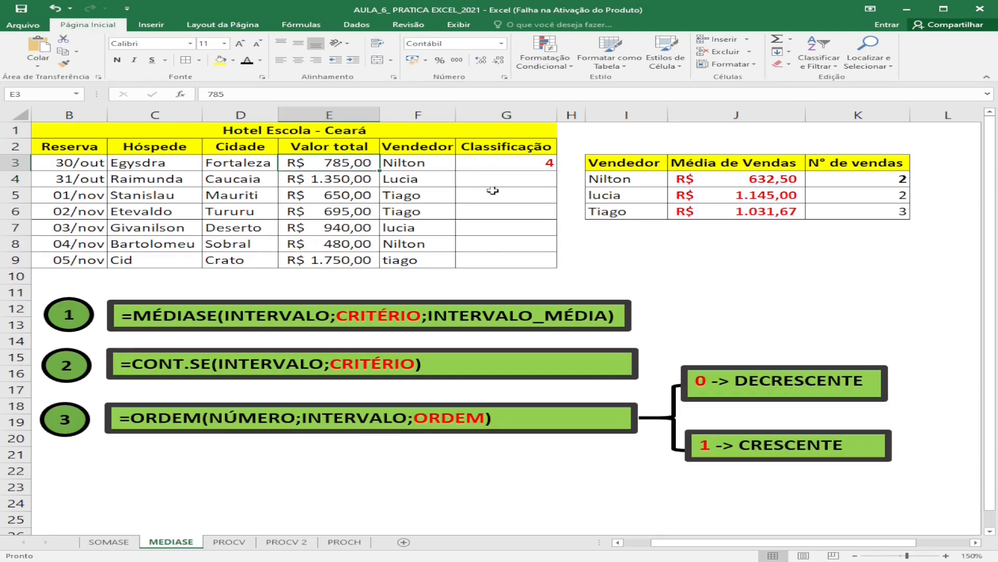
{"action": "left_click", "coordinate": [500, 161]}
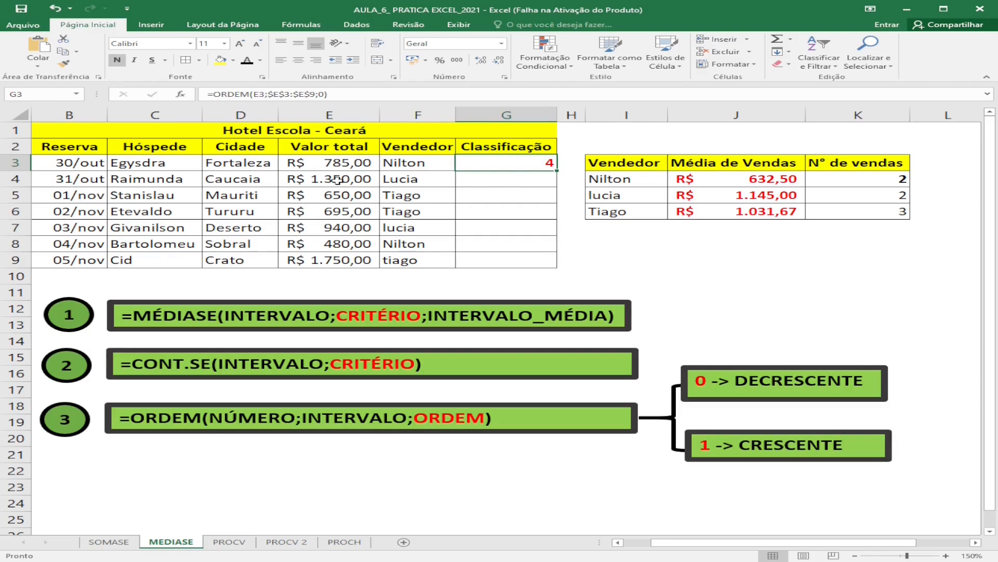
Enter =ORDEM(E9;$E$3:$E$9;0) in G9 to rank the last reservation's total value in descending order
{"action": "left_click", "coordinate": [491, 258]}
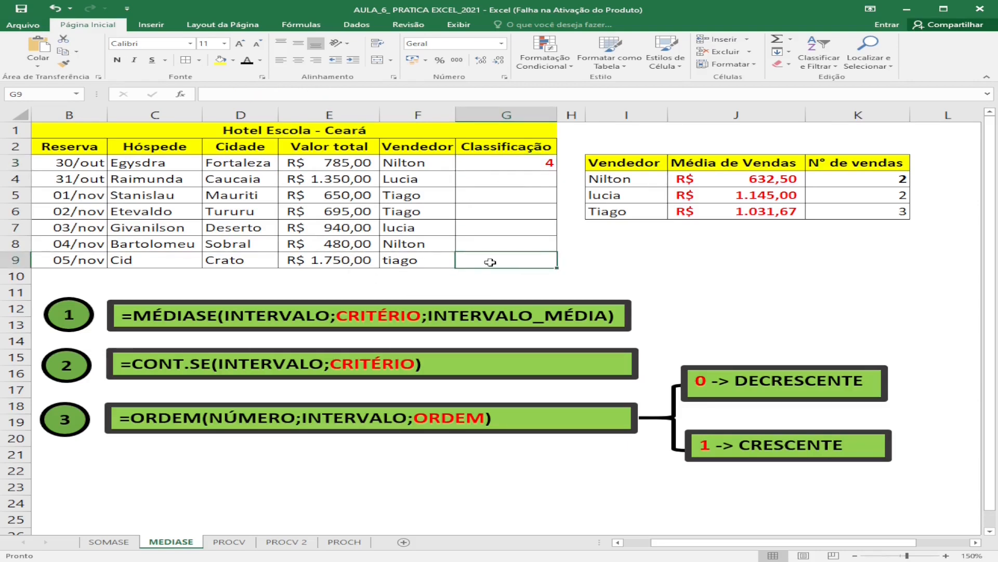
{"action": "type", "text": "=ORDEM("}
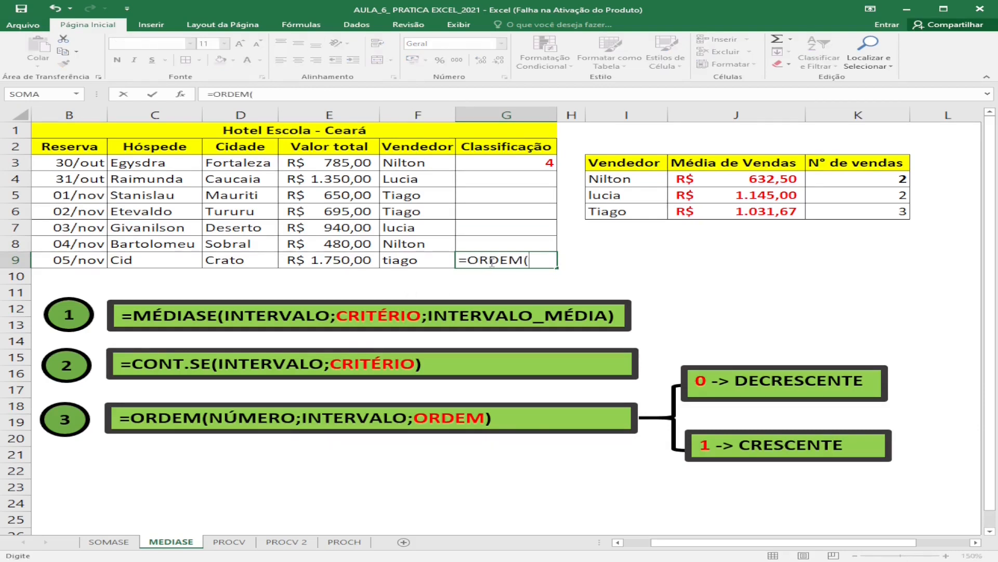
{"action": "left_click", "coordinate": [355, 260]}
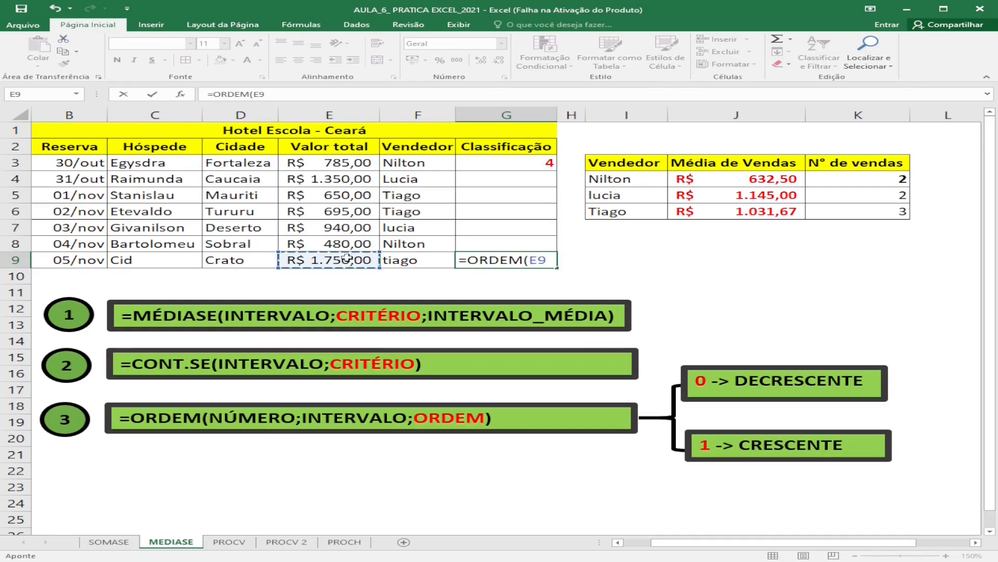
{"action": "type", "text": ";"}
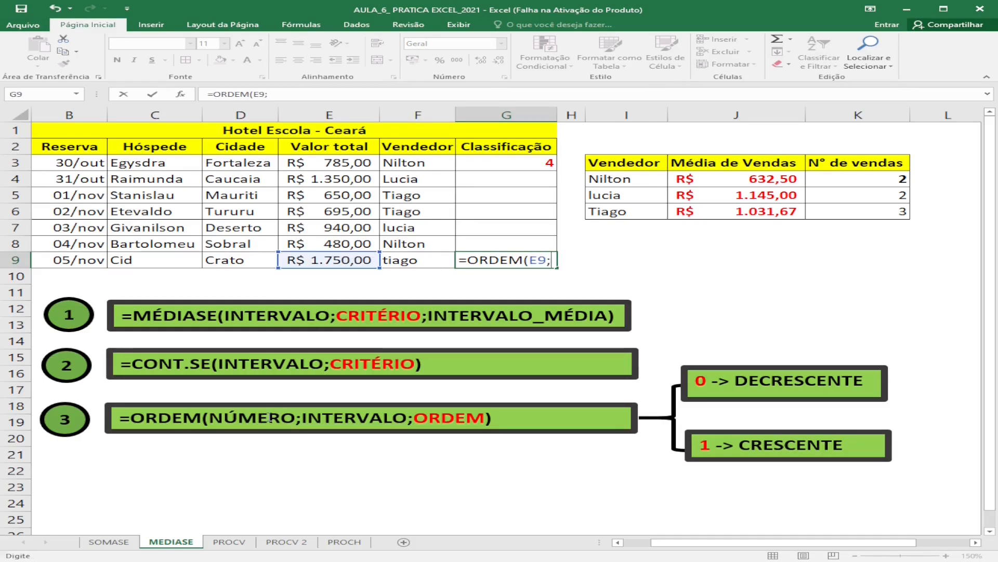
{"action": "left_click_drag", "start_coordinate": [302, 163], "coordinate": [302, 265]}
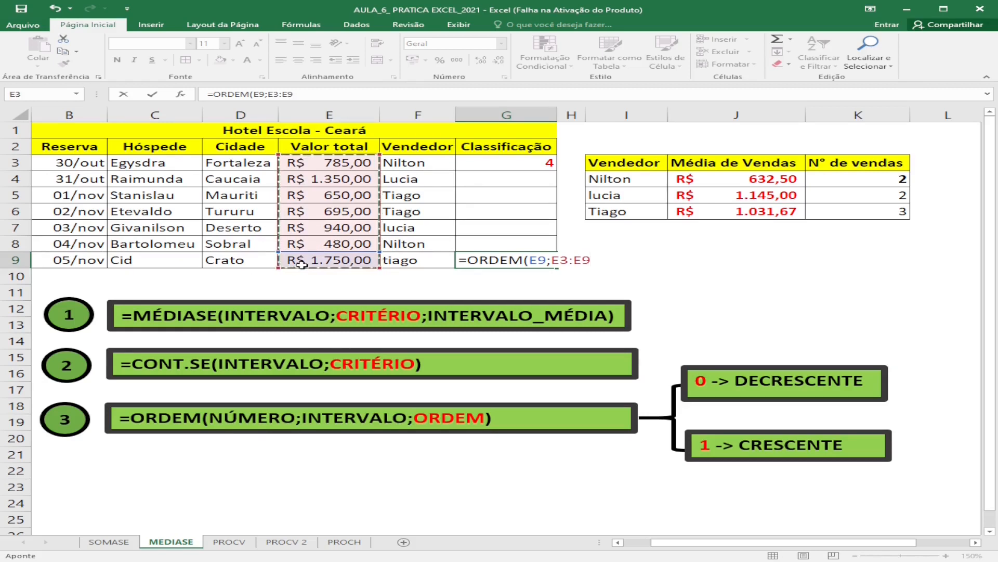
{"action": "key", "text": "F4"}
{"action": "type", "text": ";"}
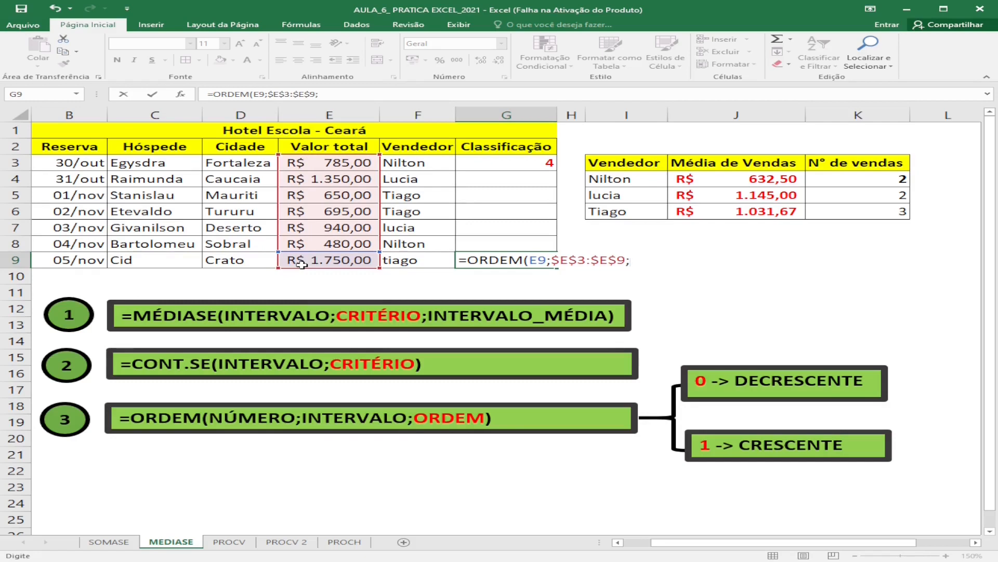
{"action": "type", "text": "0)"}
{"action": "key", "text": "Return"}
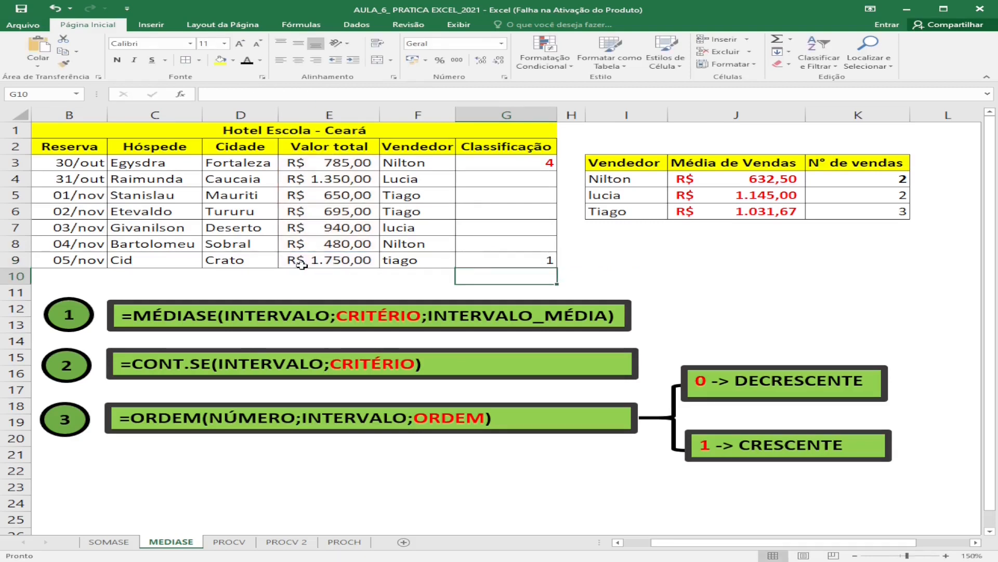
{"action": "left_click", "coordinate": [483, 257]}
Copy the ORDEM formula from G3 down through G9 to fill the whole Classificação column
{"action": "left_click", "coordinate": [512, 163]}
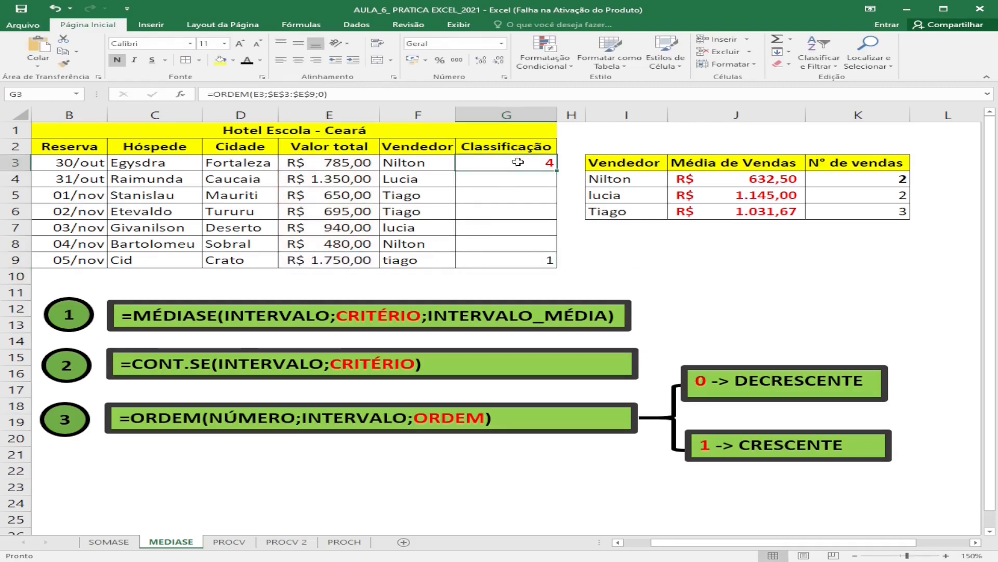
{"action": "double_click", "coordinate": [556, 170]}
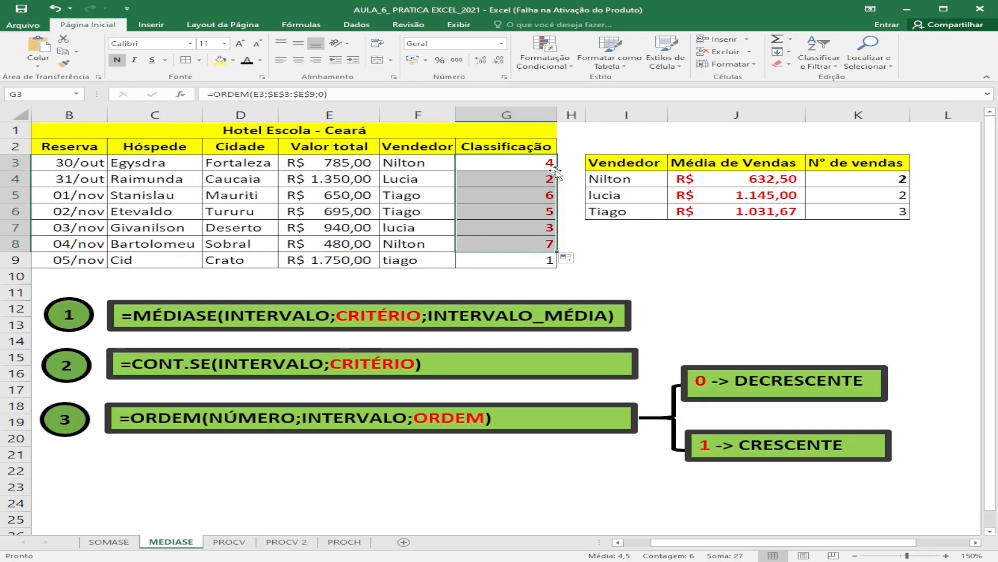
{"action": "left_click", "coordinate": [555, 169]}
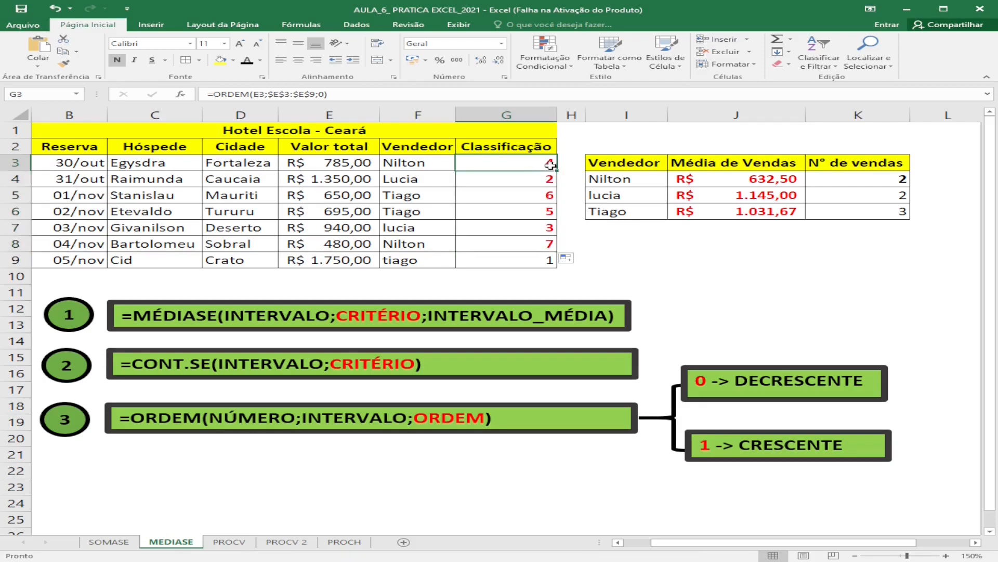
{"action": "left_click_drag", "start_coordinate": [557, 171], "coordinate": [552, 276]}
{"action": "left_click", "coordinate": [516, 243]}
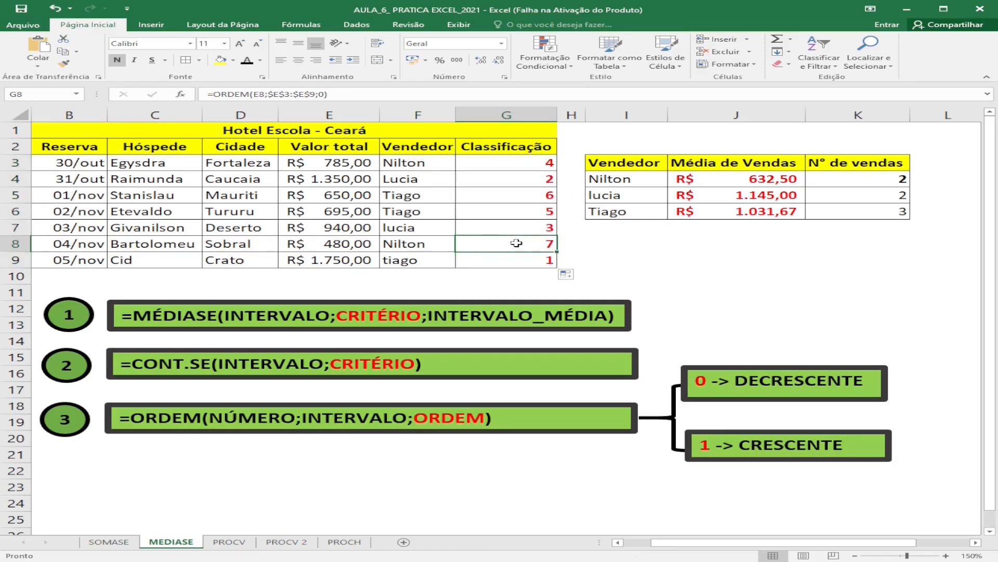
{"action": "left_click", "coordinate": [631, 244]}
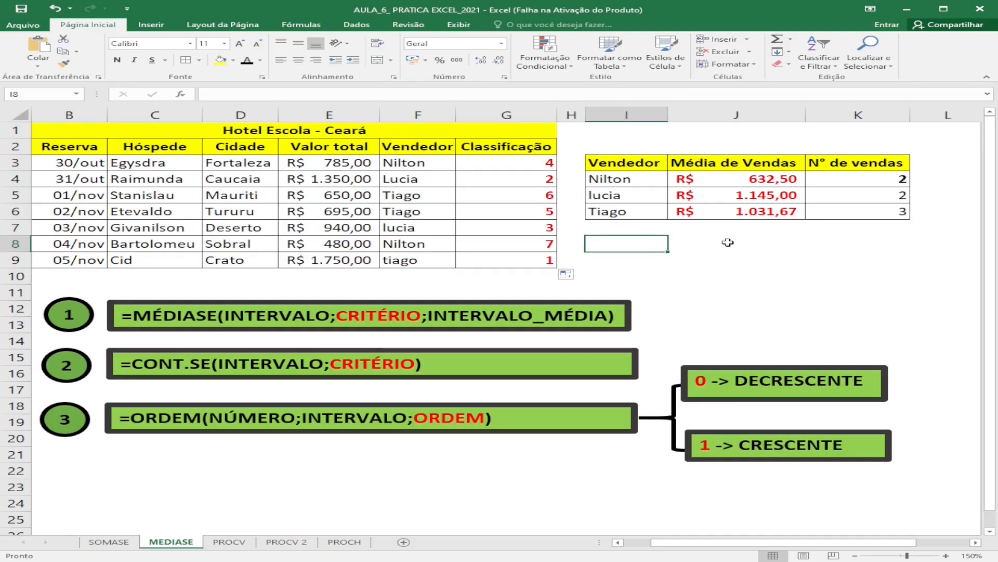
Look over the PROCV, PROCV 2 and PROCH sheets, and return to the MEDIASE sheet
{"action": "left_click", "coordinate": [230, 542]}
{"action": "left_click", "coordinate": [287, 542]}
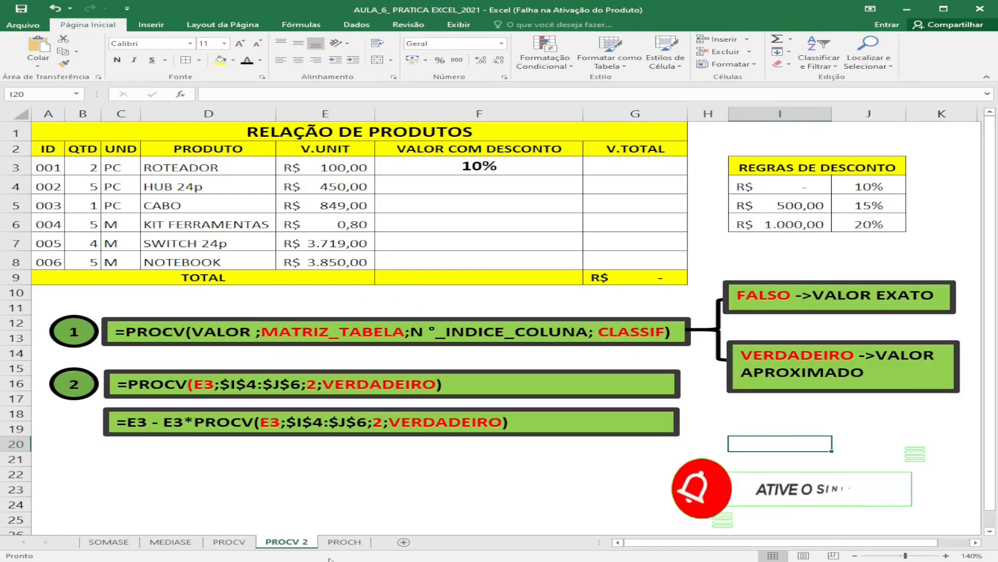
{"action": "left_click", "coordinate": [335, 543]}
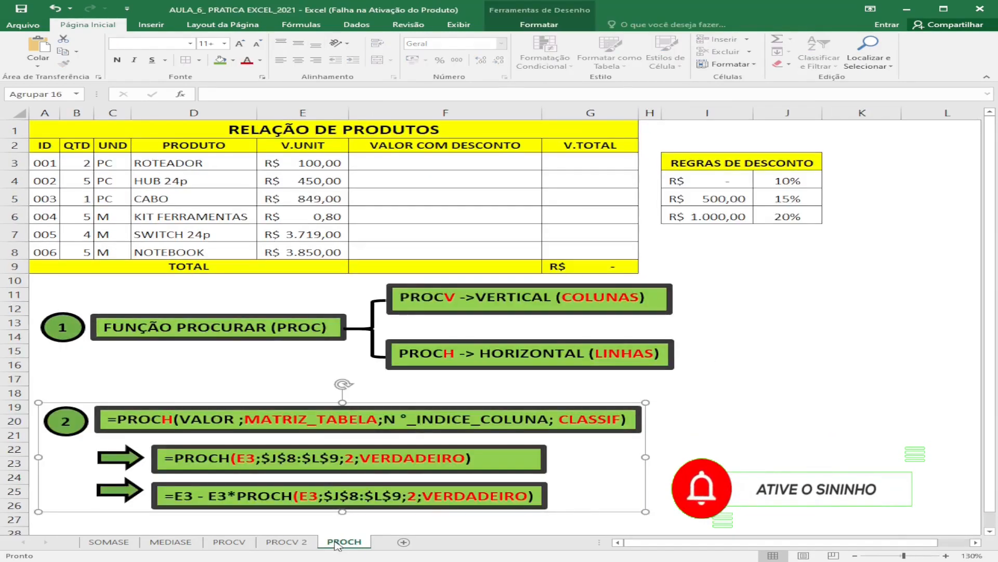
{"action": "left_click", "coordinate": [209, 544]}
{"action": "left_click", "coordinate": [198, 542]}
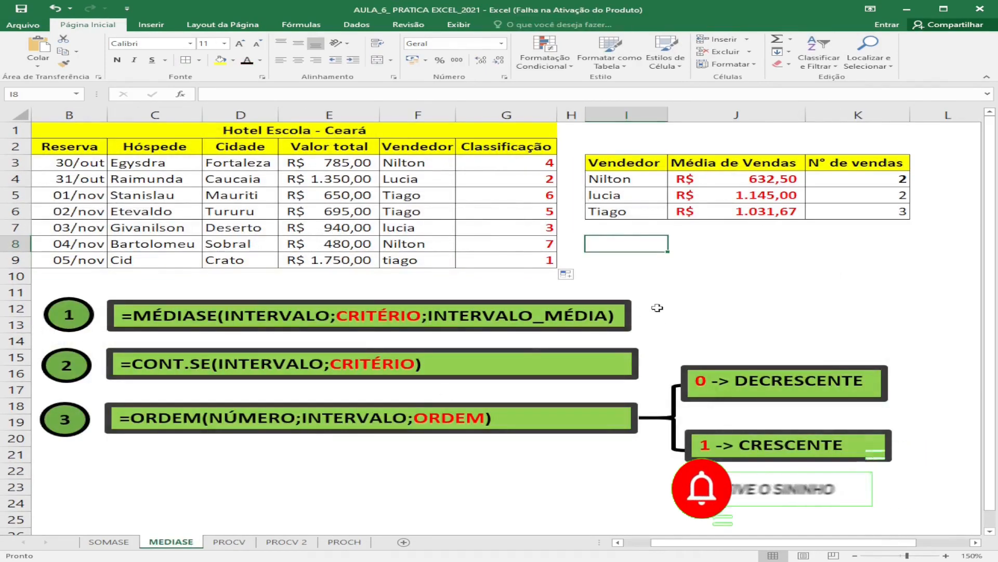